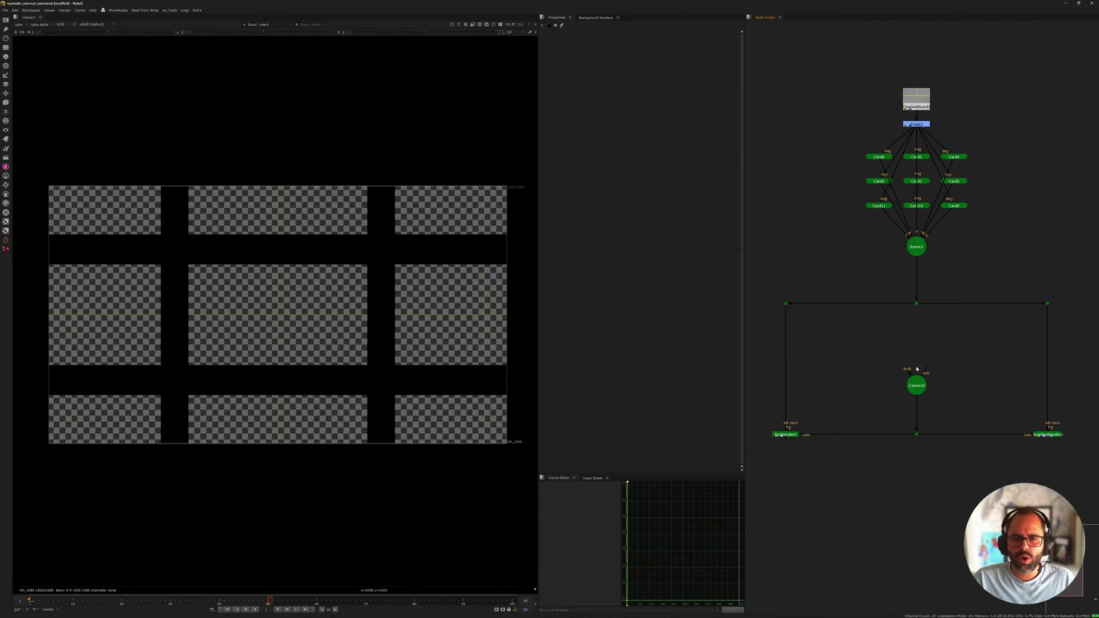
Set the ScanlineRender1 node's overscan to 100
{"action": "middle_click_drag", "start_coordinate": [928, 367], "coordinate": [882, 322]}
{"action": "scroll", "coordinate": [998, 372], "scroll_direction": "up", "scroll_amount": 4}
{"action": "middle_click_drag", "start_coordinate": [998, 373], "coordinate": [823, 313]}
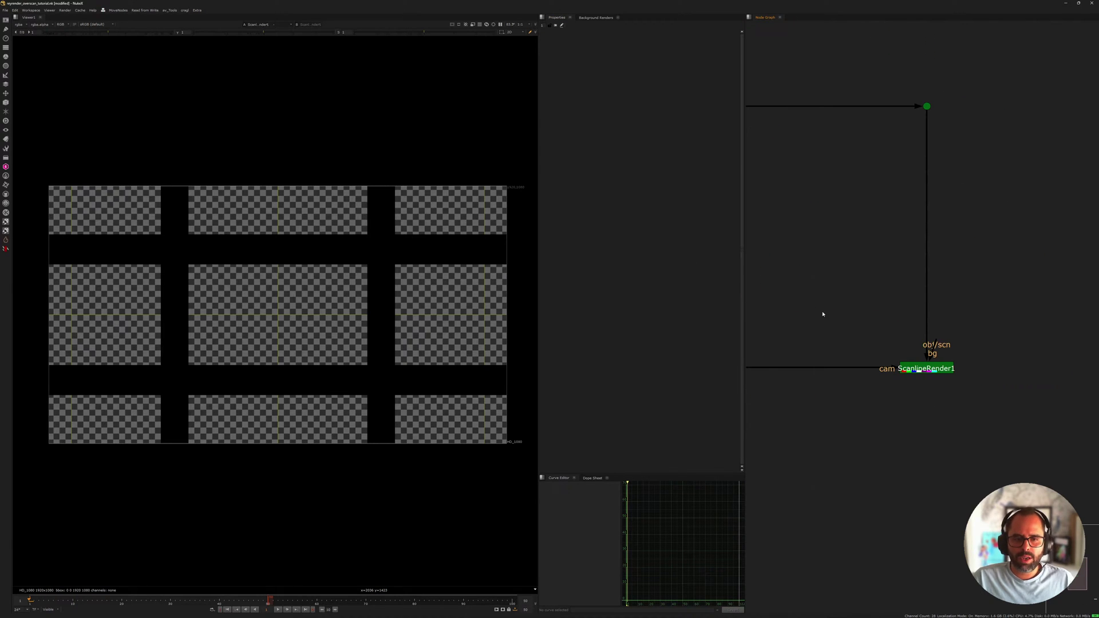
{"action": "double_click", "coordinate": [927, 370]}
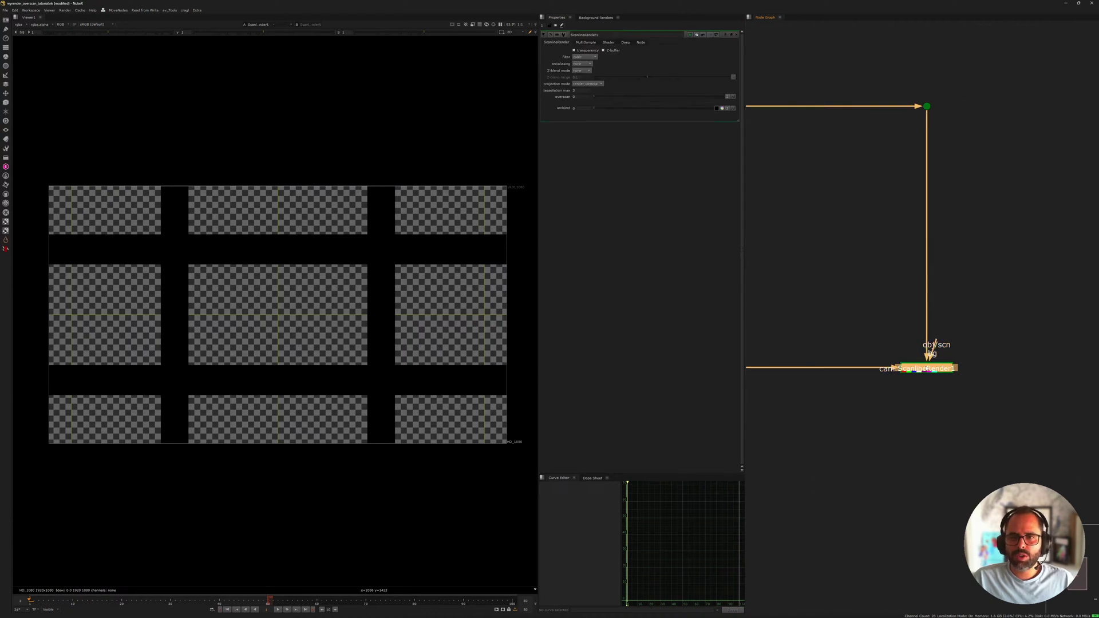
{"action": "left_click", "coordinate": [585, 96]}
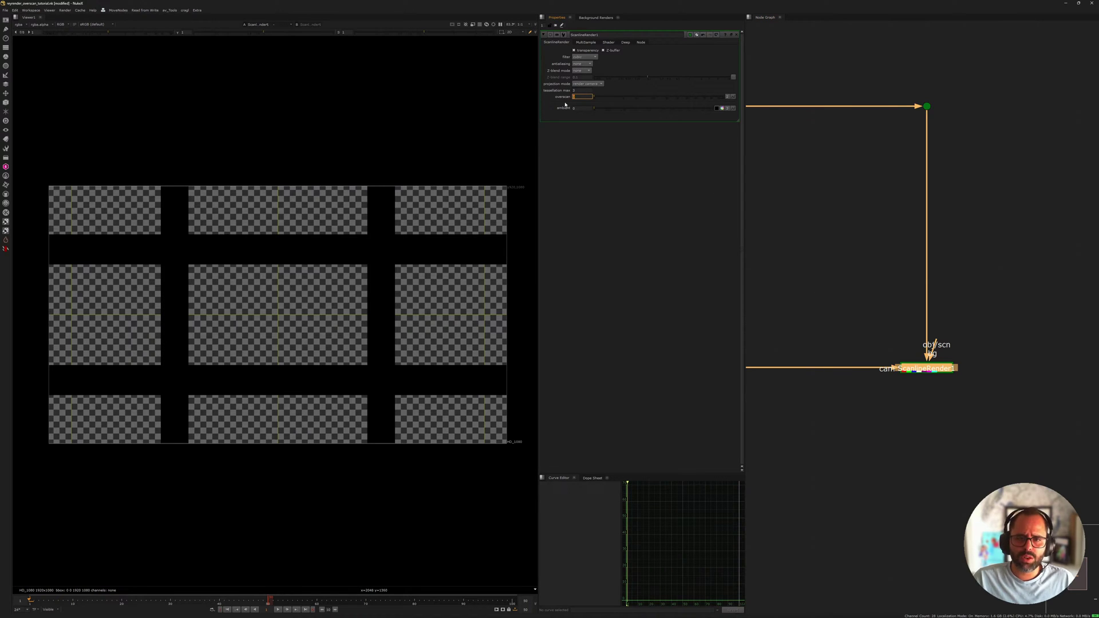
{"action": "type", "text": "100"}
{"action": "key", "text": "Return"}
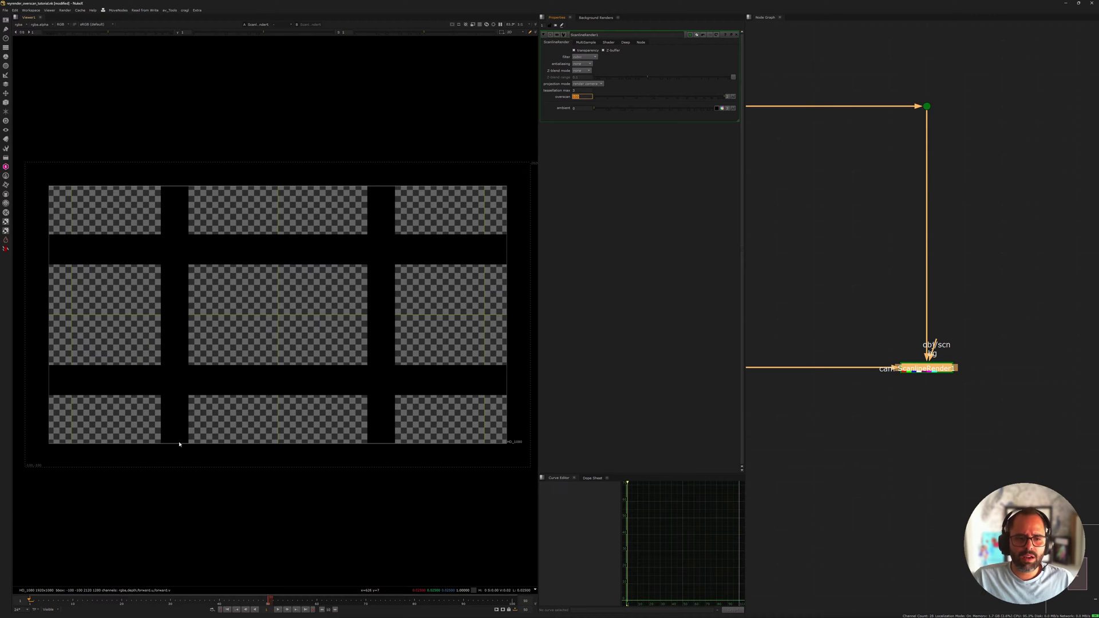
Add a Transform node below ScanlineRender1 and shift the image down by about 73 pixels
{"action": "middle_click_drag", "start_coordinate": [868, 333], "coordinate": [860, 326]}
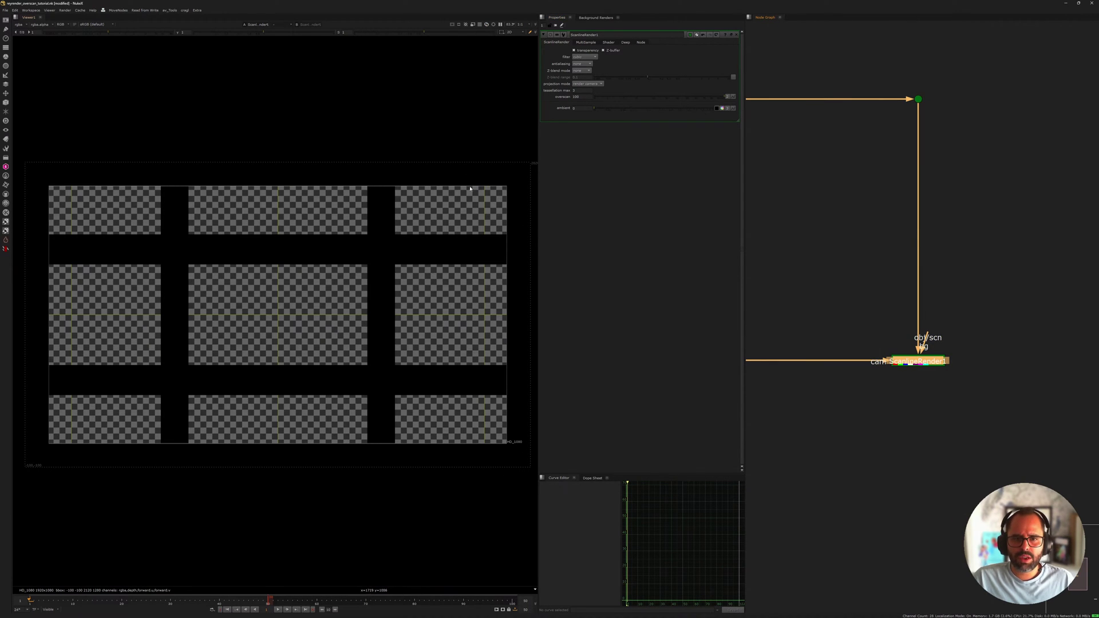
{"action": "middle_click_drag", "start_coordinate": [911, 374], "coordinate": [905, 355]}
{"action": "key", "text": "t"}
{"action": "left_click_drag", "start_coordinate": [908, 361], "coordinate": [919, 393]}
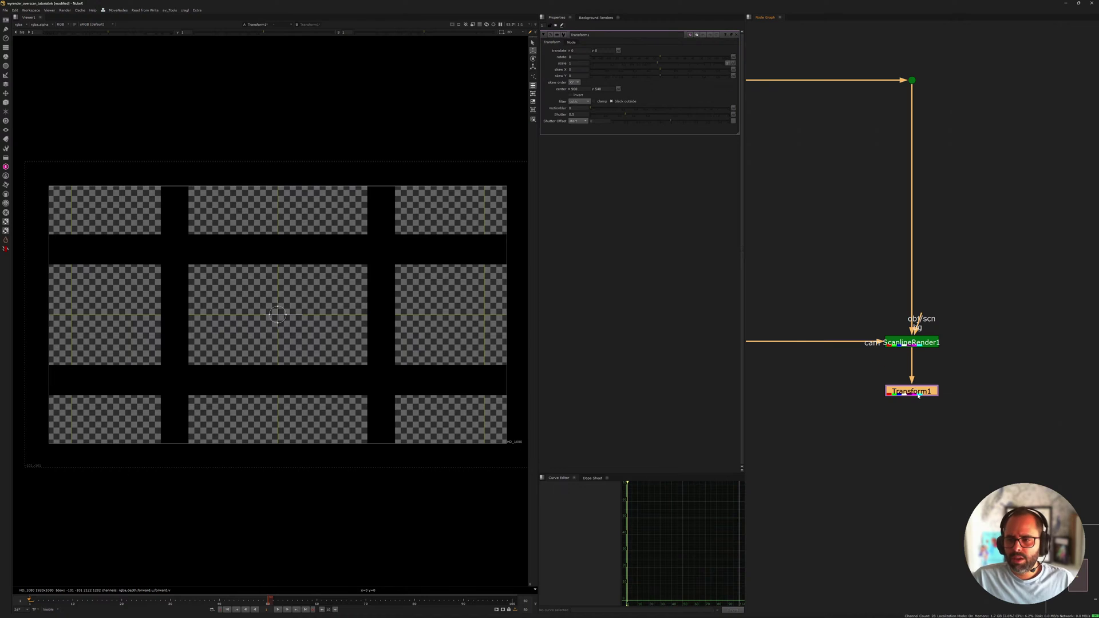
{"action": "left_click_drag", "start_coordinate": [279, 318], "coordinate": [280, 336]}
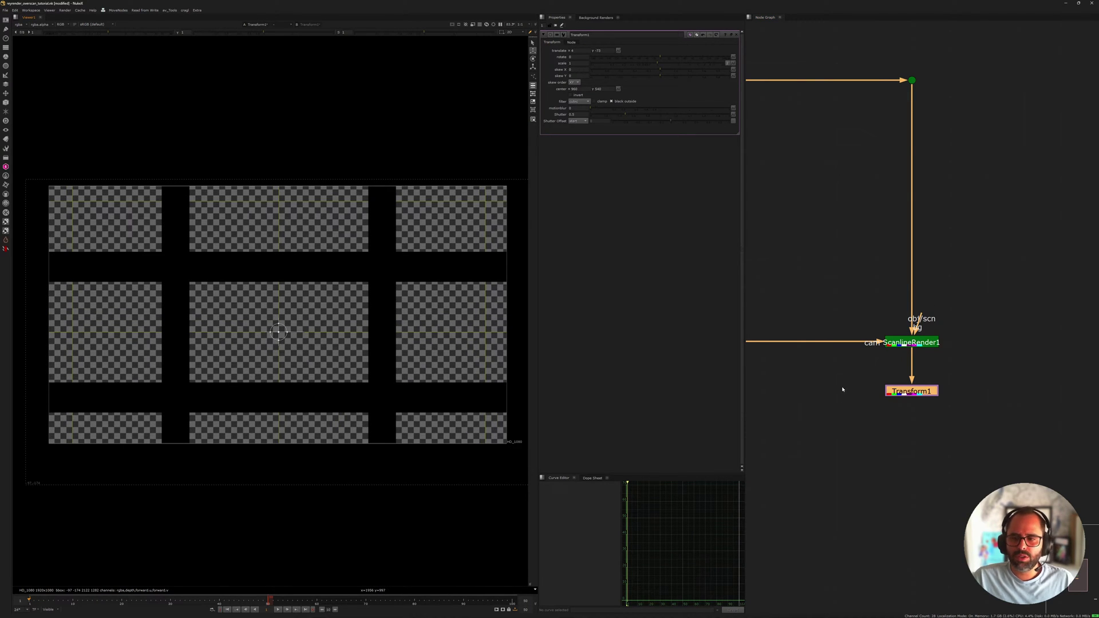
Delete the Transform node below ScanlineRender1
{"action": "left_click_drag", "start_coordinate": [843, 387], "coordinate": [1012, 450]}
{"action": "left_click", "coordinate": [908, 391]}
{"action": "key", "text": "Delete"}
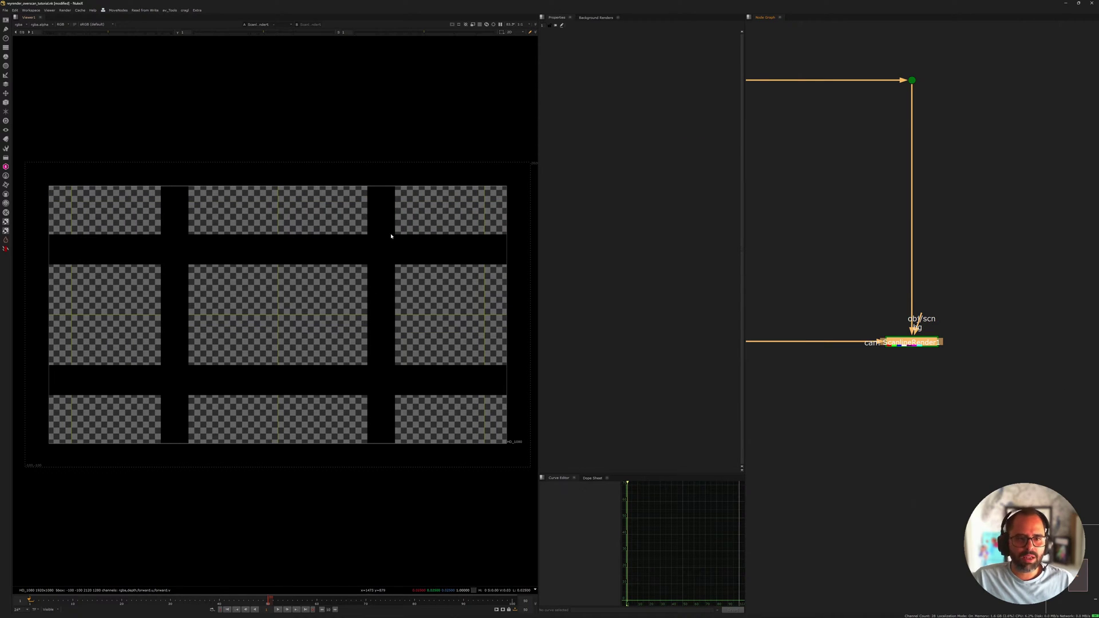
View the RayRender3 output and open that node's properties to look for an overscan setting
{"action": "scroll", "coordinate": [893, 288], "scroll_direction": "down", "scroll_amount": 3}
{"action": "middle_click_drag", "start_coordinate": [896, 290], "coordinate": [1031, 315]}
{"action": "middle_click_drag", "start_coordinate": [876, 288], "coordinate": [1065, 275]}
{"action": "left_click_drag", "start_coordinate": [800, 315], "coordinate": [967, 403]}
{"action": "key", "text": "1"}
{"action": "double_click", "coordinate": [860, 346]}
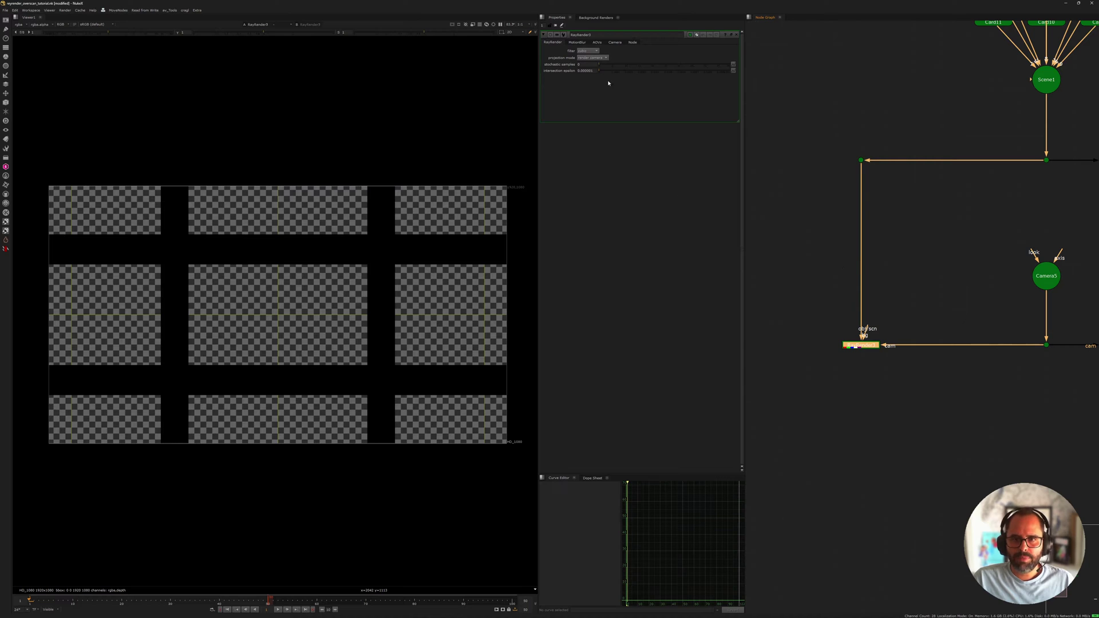
Shift Camera5 and its dot towards ScanlineRender1, and paste a camera copy for RayRender3's cam input
{"action": "middle_click_drag", "start_coordinate": [863, 260], "coordinate": [828, 247]}
{"action": "middle_click_drag", "start_coordinate": [993, 279], "coordinate": [856, 262]}
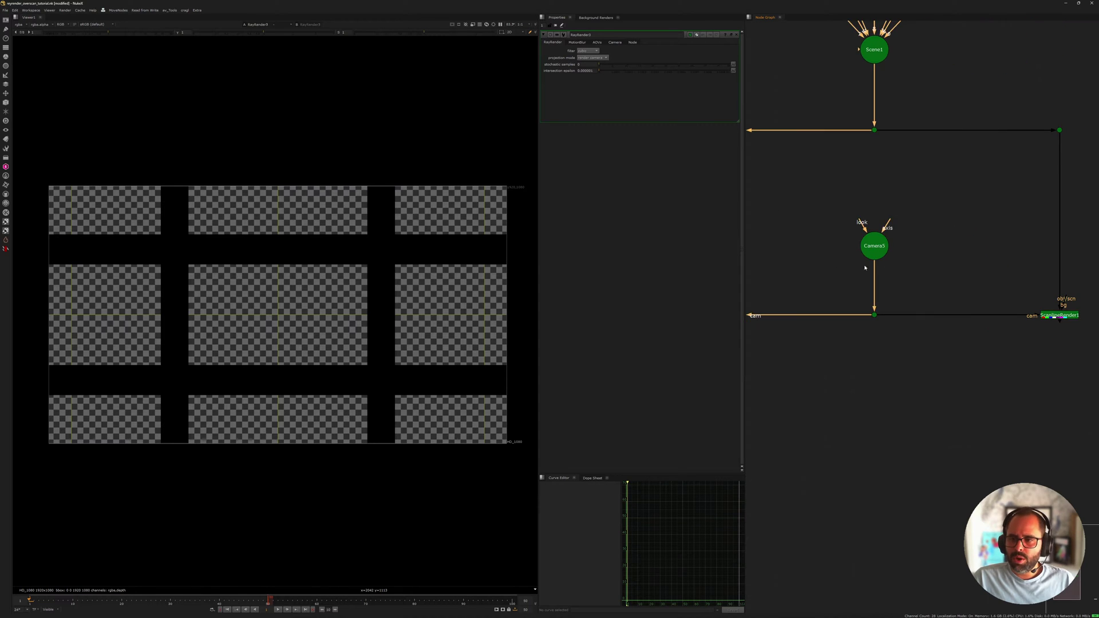
{"action": "left_click_drag", "start_coordinate": [856, 255], "coordinate": [961, 256]}
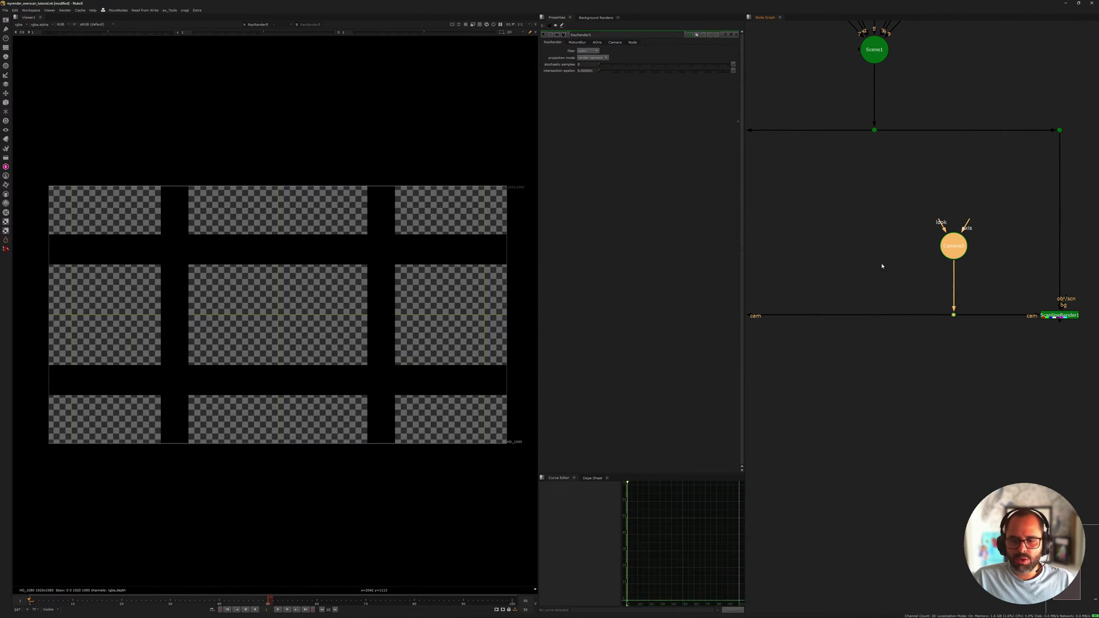
{"action": "key", "text": "ctrl+v"}
{"action": "left_click_drag", "start_coordinate": [928, 315], "coordinate": [849, 314]}
{"action": "middle_click_drag", "start_coordinate": [827, 300], "coordinate": [904, 301]}
{"action": "left_click", "coordinate": [876, 285]}
Arrange the two cameras and their dots between the renderers, with Camera1 beside RayRender3 and Camera5 beside ScanlineRender1
{"action": "left_click_drag", "start_coordinate": [885, 247], "coordinate": [962, 325]}
{"action": "left_click_drag", "start_coordinate": [925, 246], "coordinate": [898, 249]}
{"action": "left_click", "coordinate": [933, 292]}
{"action": "middle_click_drag", "start_coordinate": [933, 292], "coordinate": [880, 296]}
{"action": "left_click_drag", "start_coordinate": [796, 190], "coordinate": [1090, 283]}
{"action": "middle_click_drag", "start_coordinate": [886, 287], "coordinate": [939, 287]}
{"action": "left_click", "coordinate": [836, 287]}
{"action": "middle_click_drag", "start_coordinate": [837, 287], "coordinate": [877, 281]}
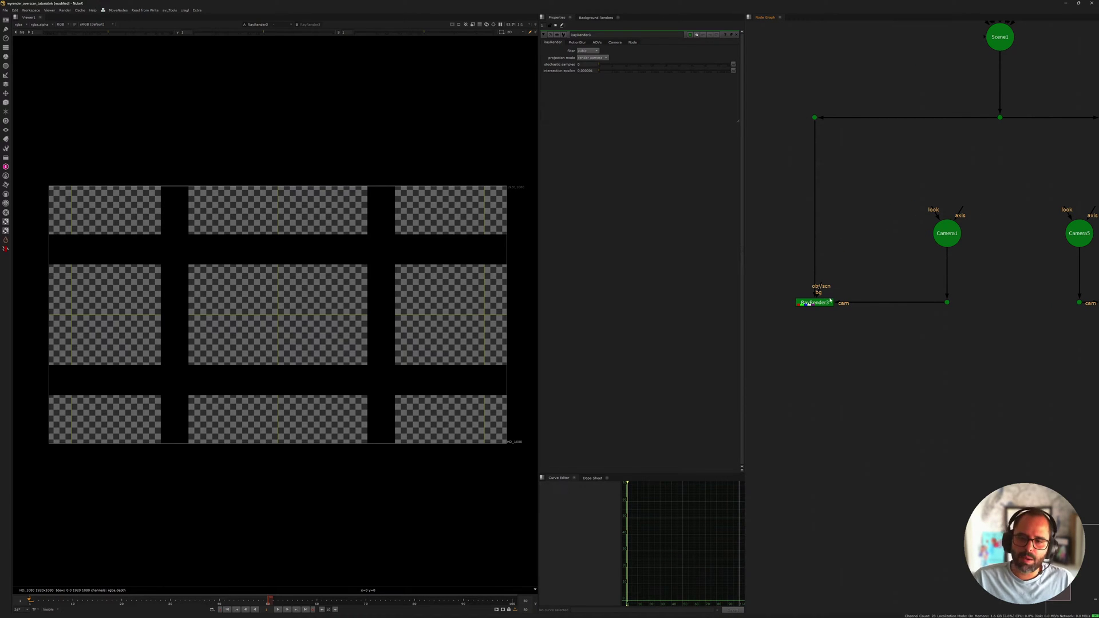
Add a Reformat node beside RayRender3 and view its output
{"action": "middle_click_drag", "start_coordinate": [779, 269], "coordinate": [801, 277]}
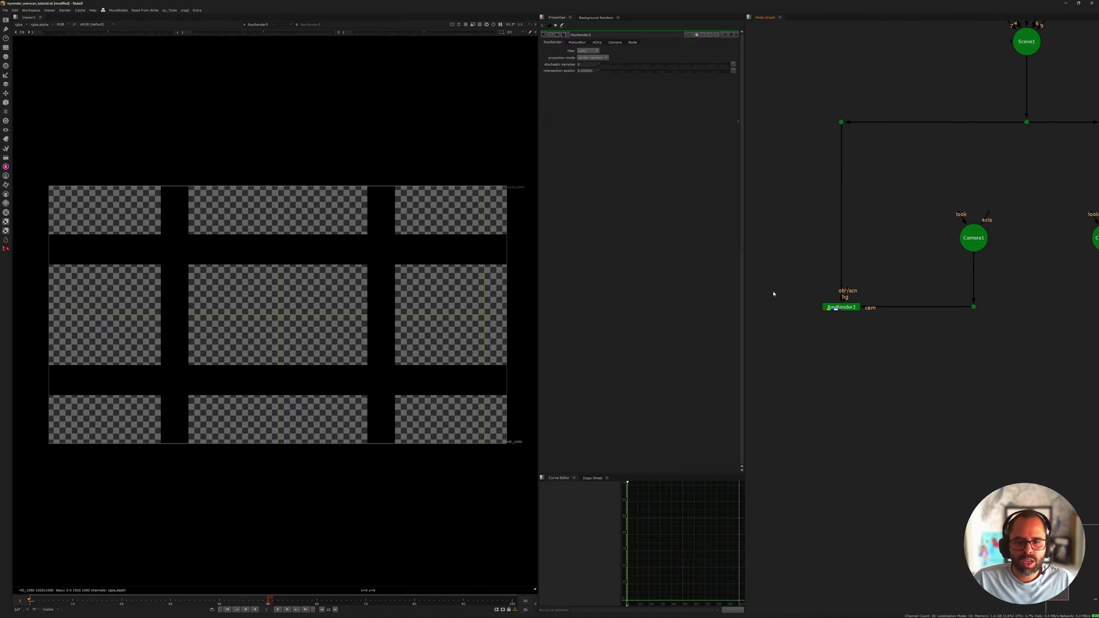
{"action": "middle_click_drag", "start_coordinate": [774, 346], "coordinate": [839, 364]}
{"action": "key", "text": "Tab"}
{"action": "type", "text": "ref"}
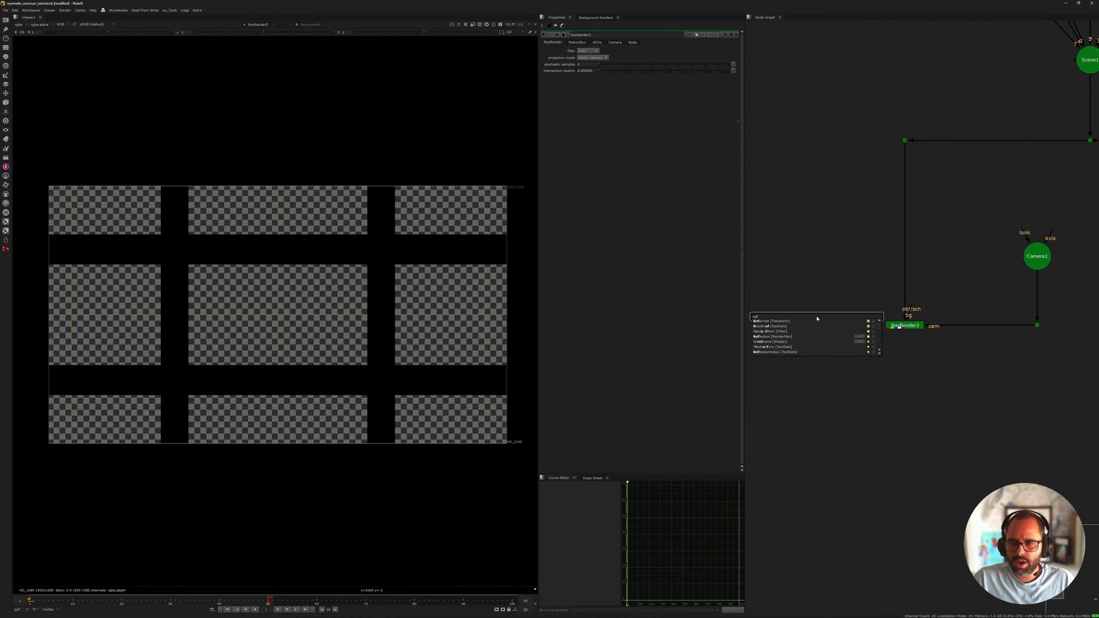
{"action": "key", "text": "Return"}
{"action": "left_click_drag", "start_coordinate": [824, 312], "coordinate": [836, 294]}
{"action": "left_click", "coordinate": [820, 318]}
{"action": "left_click", "coordinate": [833, 293]}
{"action": "key", "text": "1"}
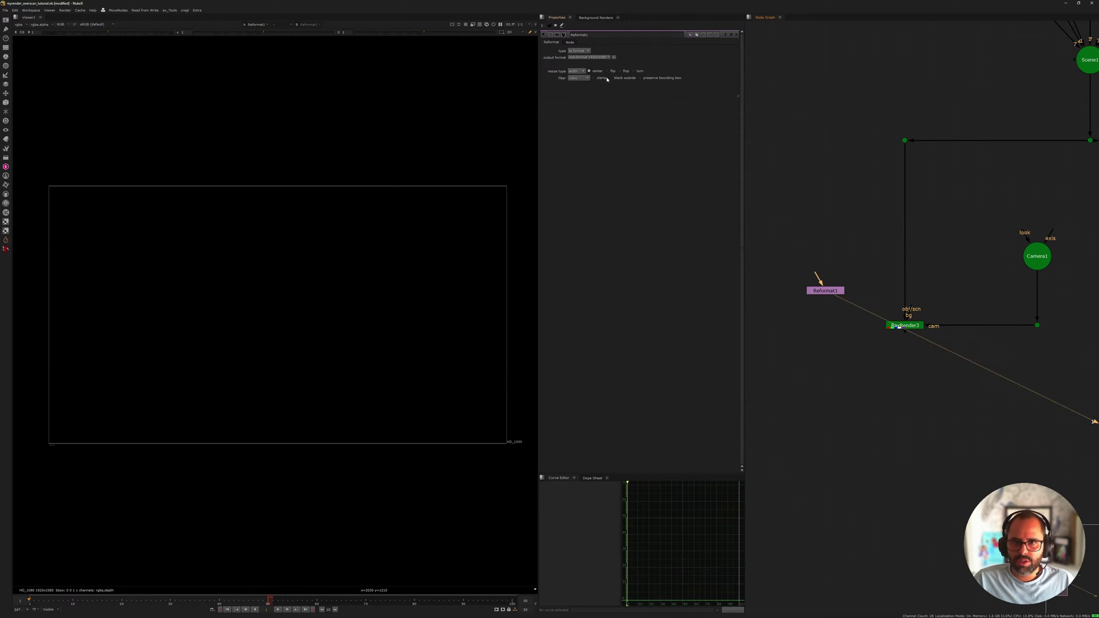
Duplicate Reformat1, place the connected copy directly beneath it, and select the copy
{"action": "left_click", "coordinate": [819, 292]}
{"action": "key", "text": "ctrl+c"}
{"action": "key", "text": "ctrl+v"}
{"action": "left_click_drag", "start_coordinate": [826, 303], "coordinate": [826, 324]}
{"action": "double_click", "coordinate": [826, 326]}
{"action": "scroll", "coordinate": [822, 282], "scroll_direction": "up", "scroll_amount": 1}
{"action": "left_click_drag", "start_coordinate": [776, 270], "coordinate": [894, 323]}
{"action": "left_click", "coordinate": [831, 337]}
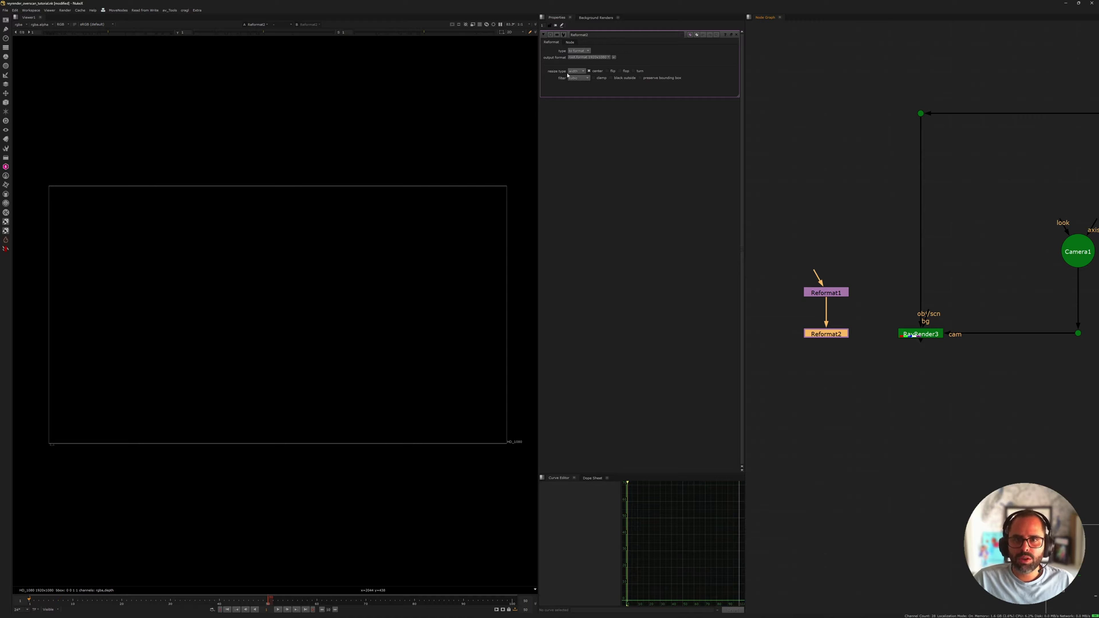
Change Reformat2's type to scale and set its scale to 1.1
{"action": "left_click", "coordinate": [583, 51]}
{"action": "left_click", "coordinate": [580, 65]}
{"action": "left_click", "coordinate": [583, 59]}
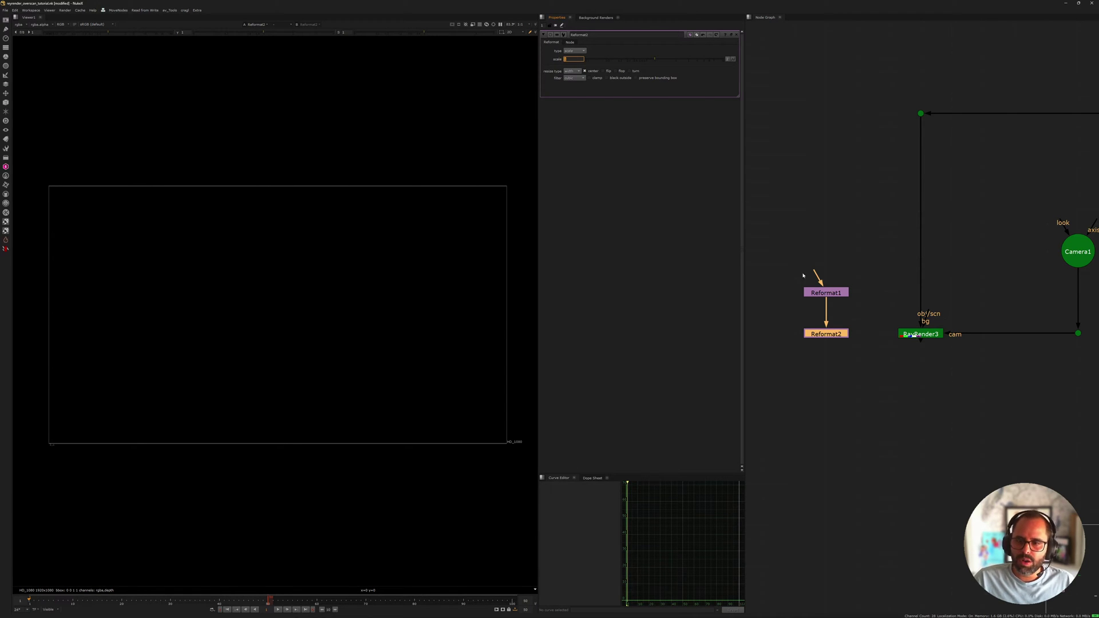
{"action": "left_click_drag", "start_coordinate": [797, 274], "coordinate": [862, 299]}
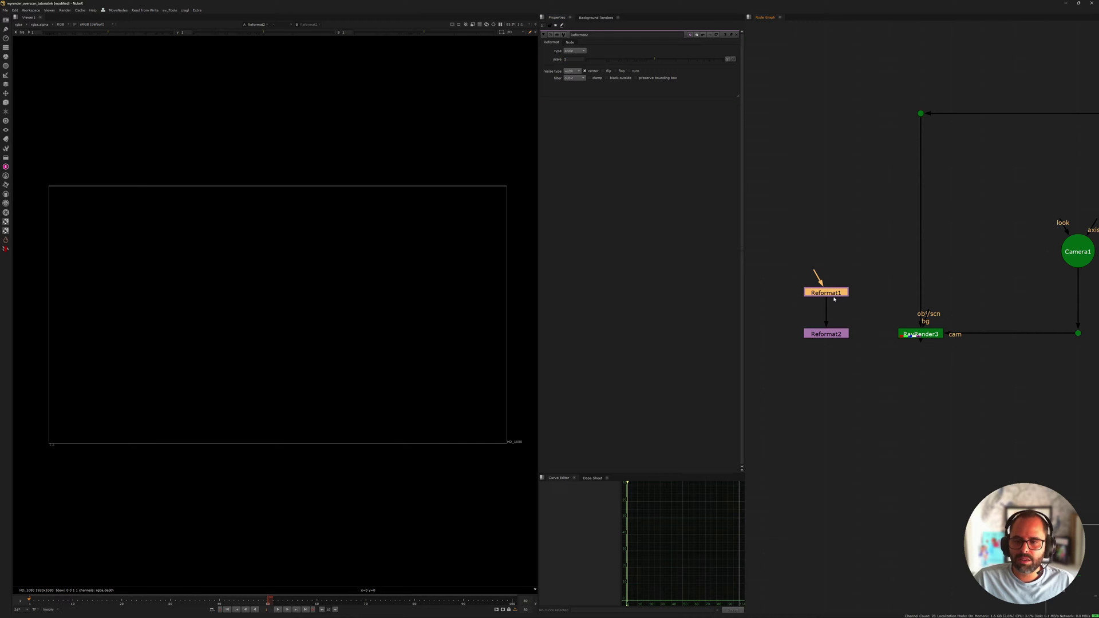
{"action": "left_click", "coordinate": [826, 336]}
{"action": "left_click", "coordinate": [571, 60]}
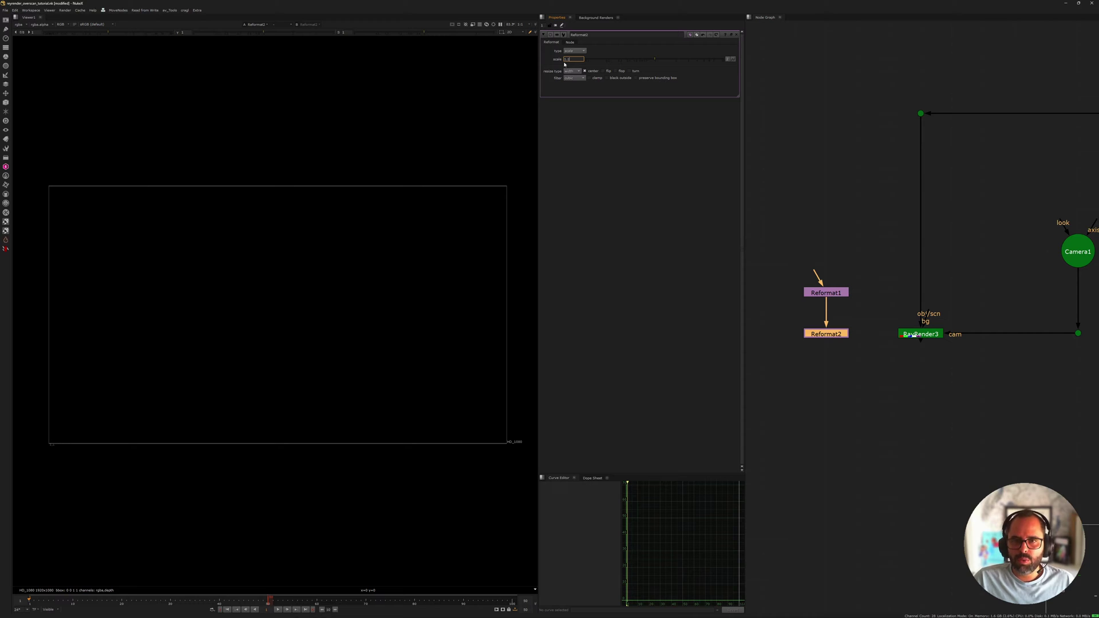
{"action": "type", "text": ".1"}
{"action": "key", "text": "Return"}
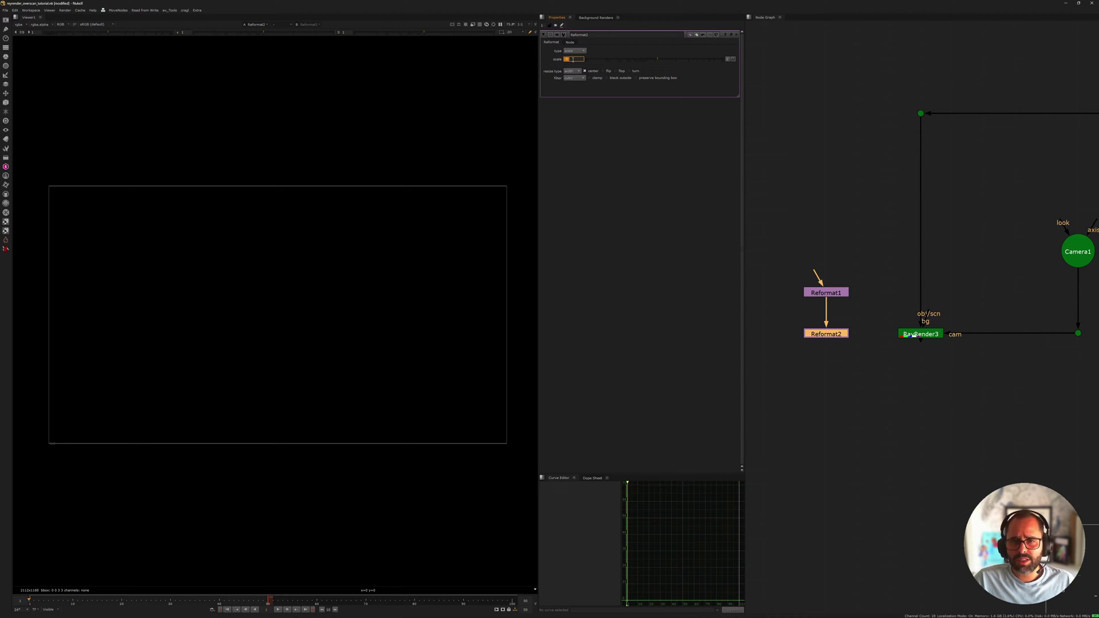
View Reformat1 and Reformat2 in turn to compare their output formats
{"action": "left_click_drag", "start_coordinate": [794, 272], "coordinate": [856, 307]}
{"action": "key", "text": "1"}
{"action": "left_click_drag", "start_coordinate": [771, 311], "coordinate": [882, 365]}
{"action": "key", "text": "1"}
Connect RayRender3's bg input to Reformat2 and compare the render with Reformat2 enabled and disabled
{"action": "left_click_drag", "start_coordinate": [932, 315], "coordinate": [843, 338]}
{"action": "middle_click_drag", "start_coordinate": [888, 332], "coordinate": [853, 323]}
{"action": "left_click_drag", "start_coordinate": [854, 316], "coordinate": [915, 341]}
{"action": "key", "text": "1"}
{"action": "left_click", "coordinate": [806, 325]}
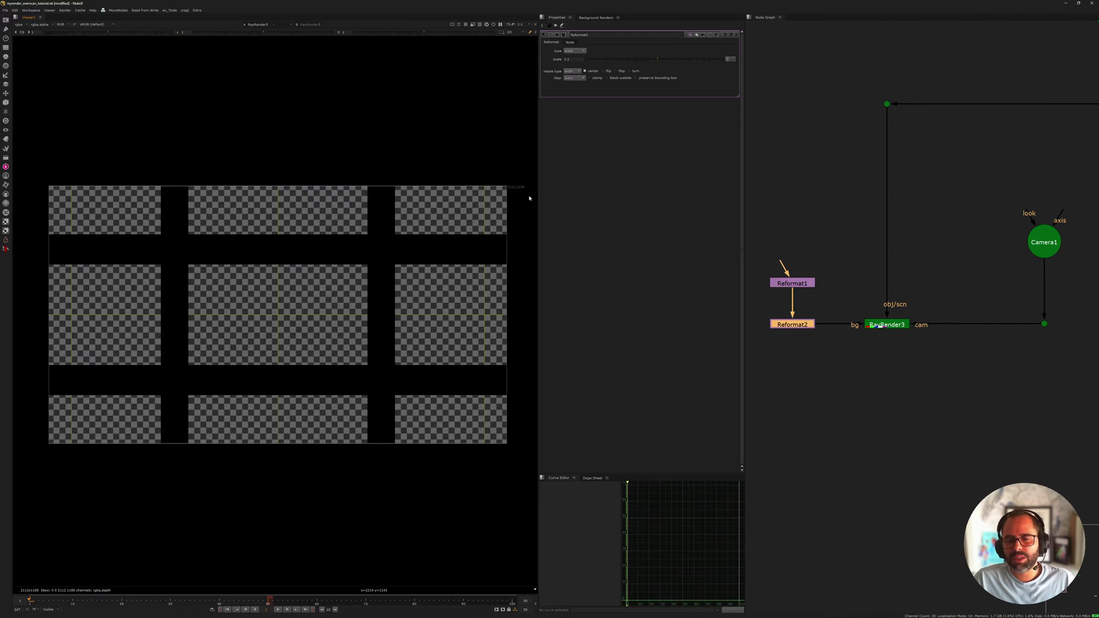
{"action": "left_click_drag", "start_coordinate": [757, 307], "coordinate": [837, 347]}
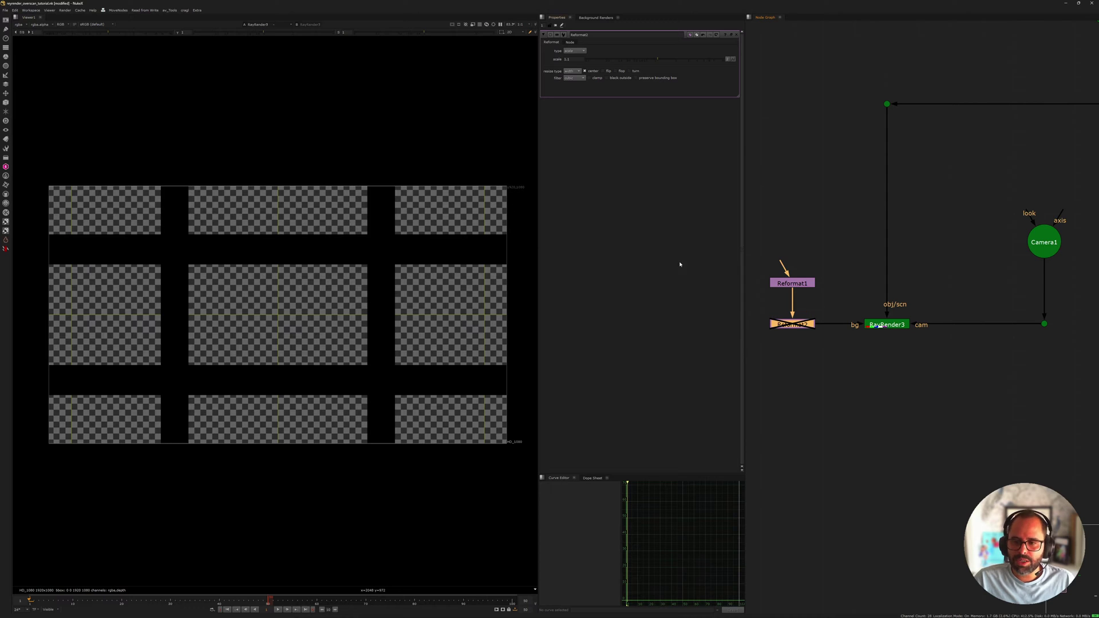
Show Camera1's projection settings together with the properties of Reformat2
{"action": "middle_click_drag", "start_coordinate": [897, 214], "coordinate": [872, 229]}
{"action": "left_click", "coordinate": [544, 26]}
{"action": "double_click", "coordinate": [1022, 251]}
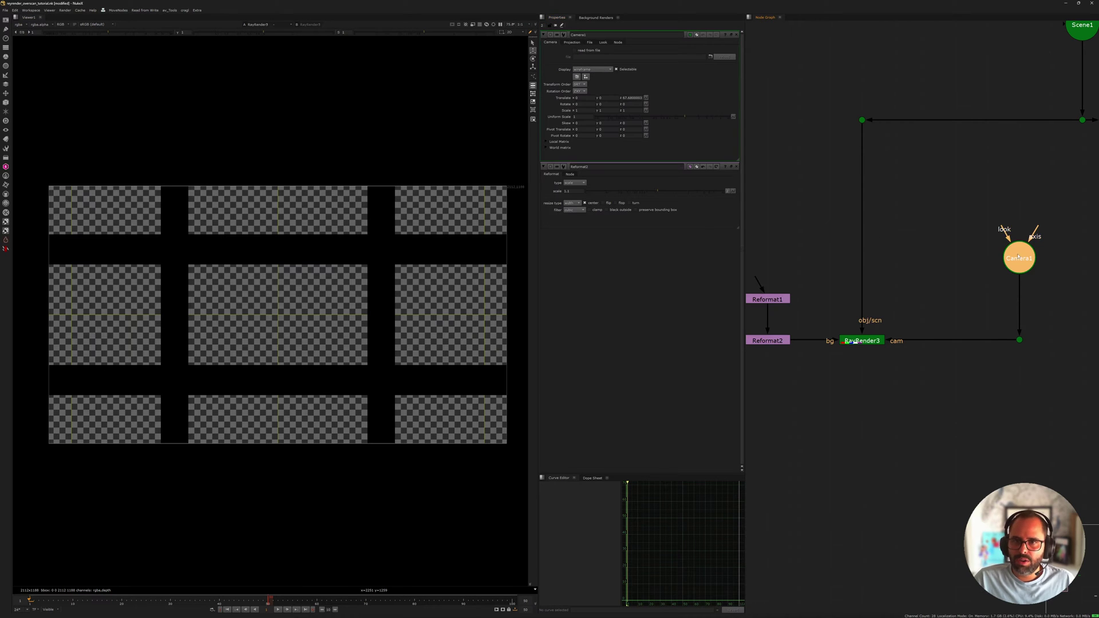
{"action": "middle_click_drag", "start_coordinate": [882, 298], "coordinate": [940, 289]}
{"action": "double_click", "coordinate": [825, 332]}
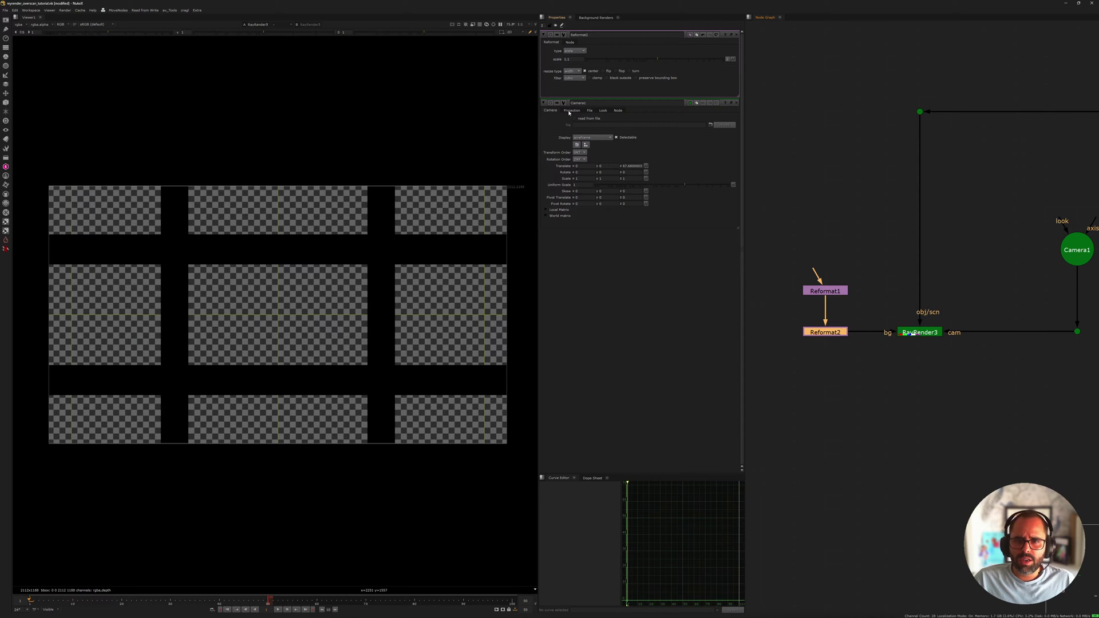
{"action": "left_click", "coordinate": [571, 111]}
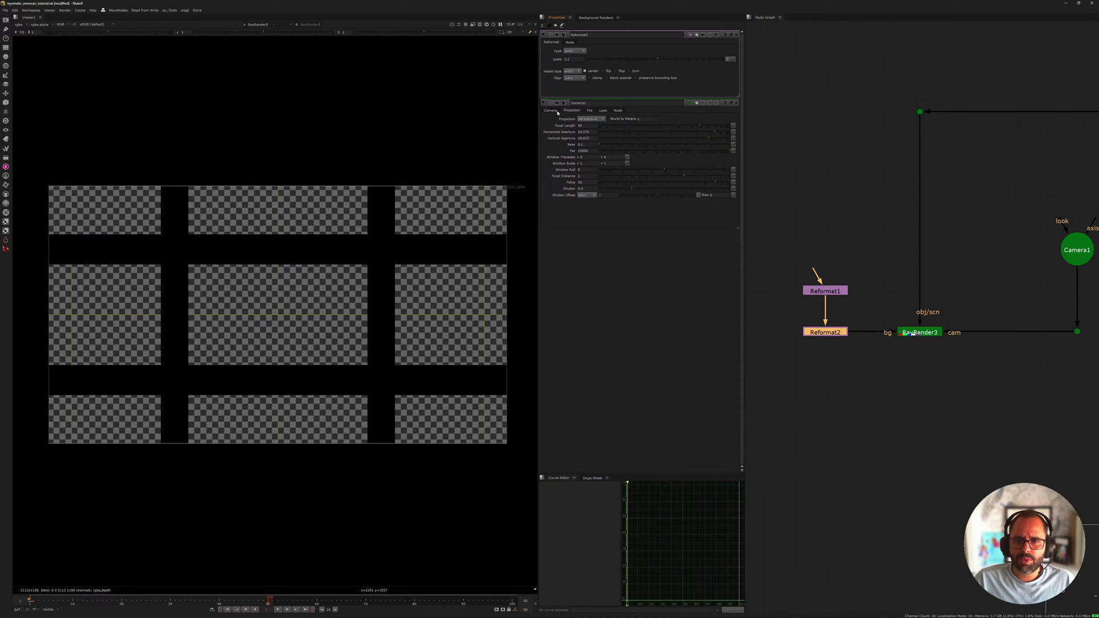
Link both of Camera1's window scale values to Reformat2's scale with an expression
{"action": "left_click", "coordinate": [586, 164]}
{"action": "left_click", "coordinate": [612, 164]}
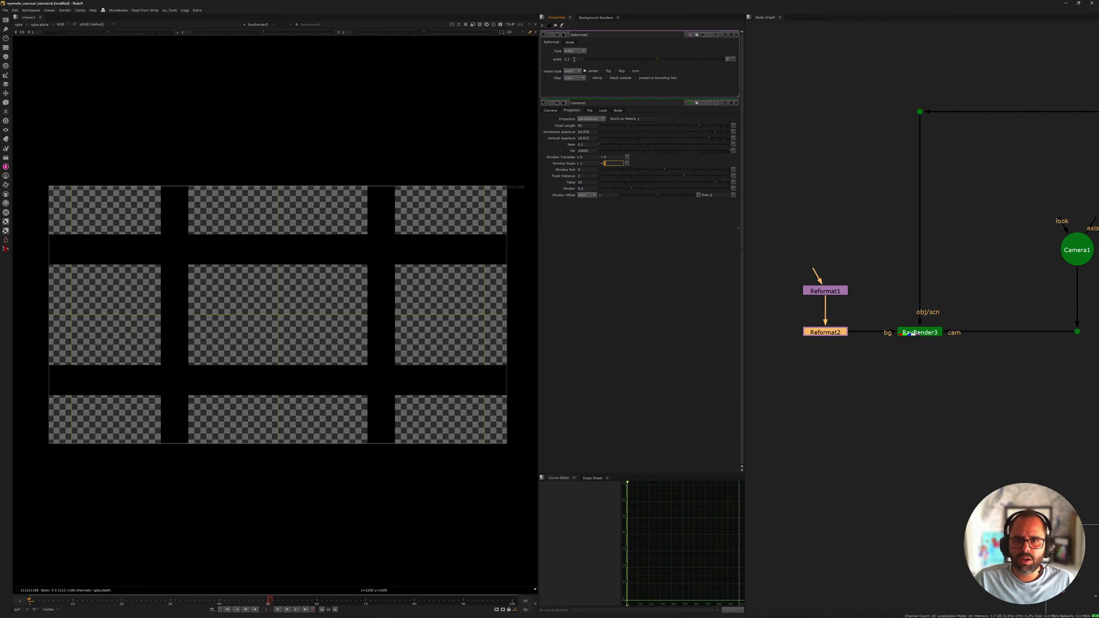
{"action": "left_click_drag", "start_coordinate": [574, 60], "coordinate": [614, 163], "text": "ctrl"}
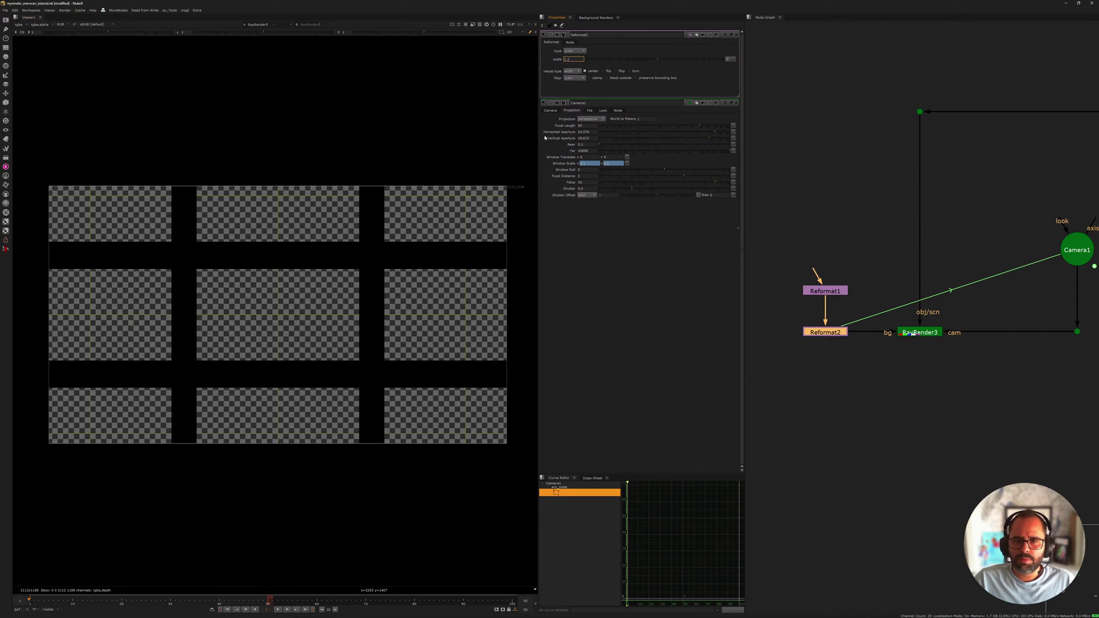
Raise and lower Reformat2's scale to test the link with the camera's window scale, returning it to 1.1
{"action": "middle_click_drag", "start_coordinate": [897, 360], "coordinate": [887, 322]}
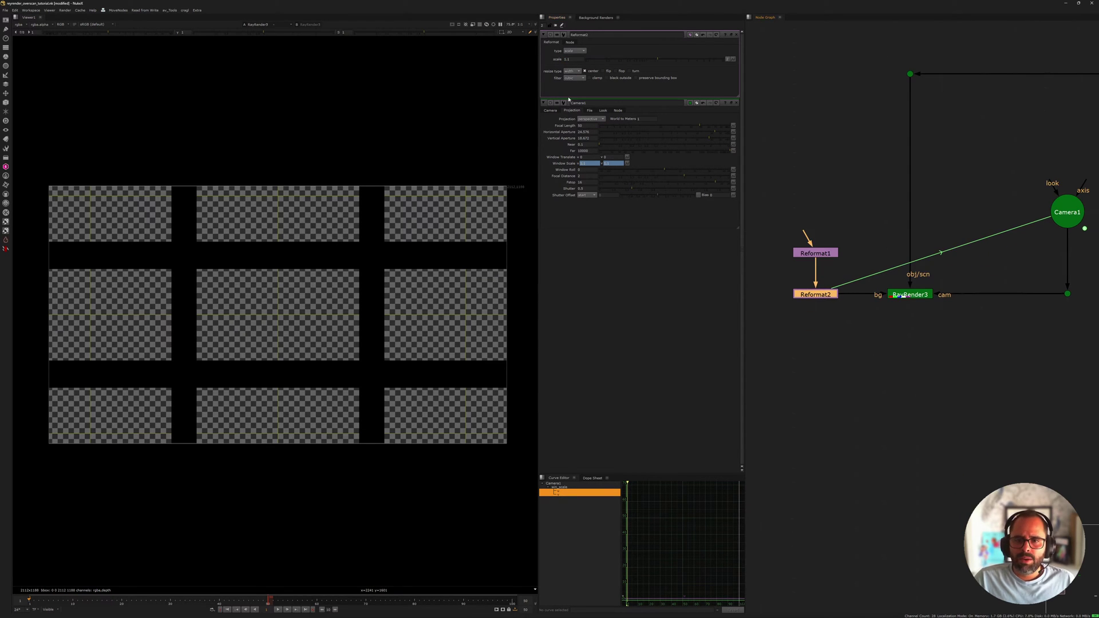
{"action": "left_click", "coordinate": [572, 58]}
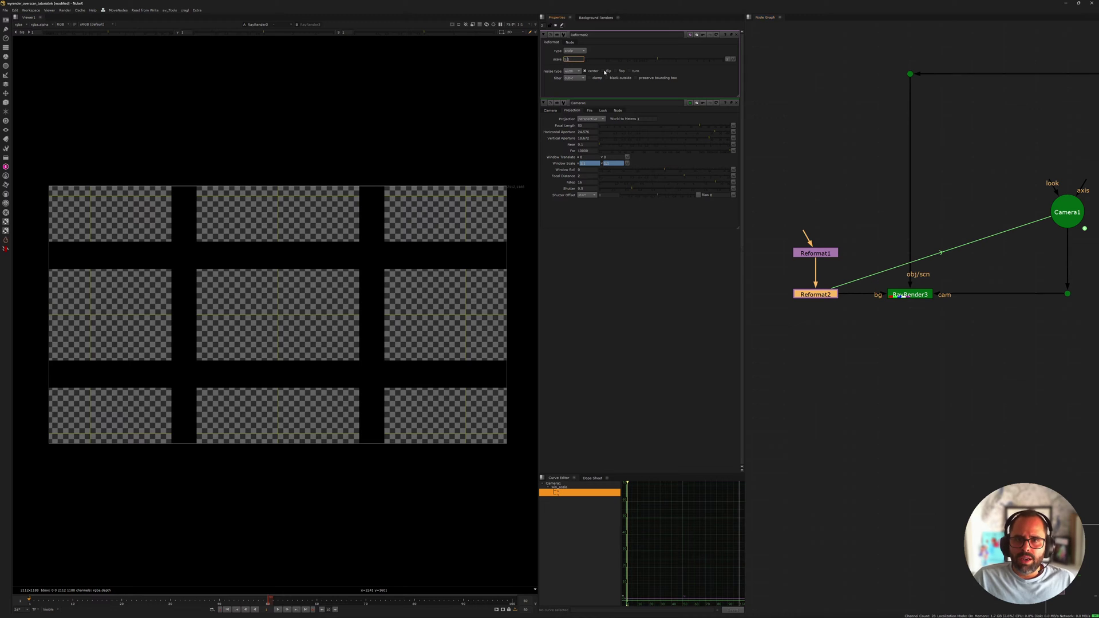
{"action": "key", "text": "Up"}
{"action": "key", "text": "Up"}
{"action": "key", "text": "Down"}
{"action": "key", "text": "Down"}
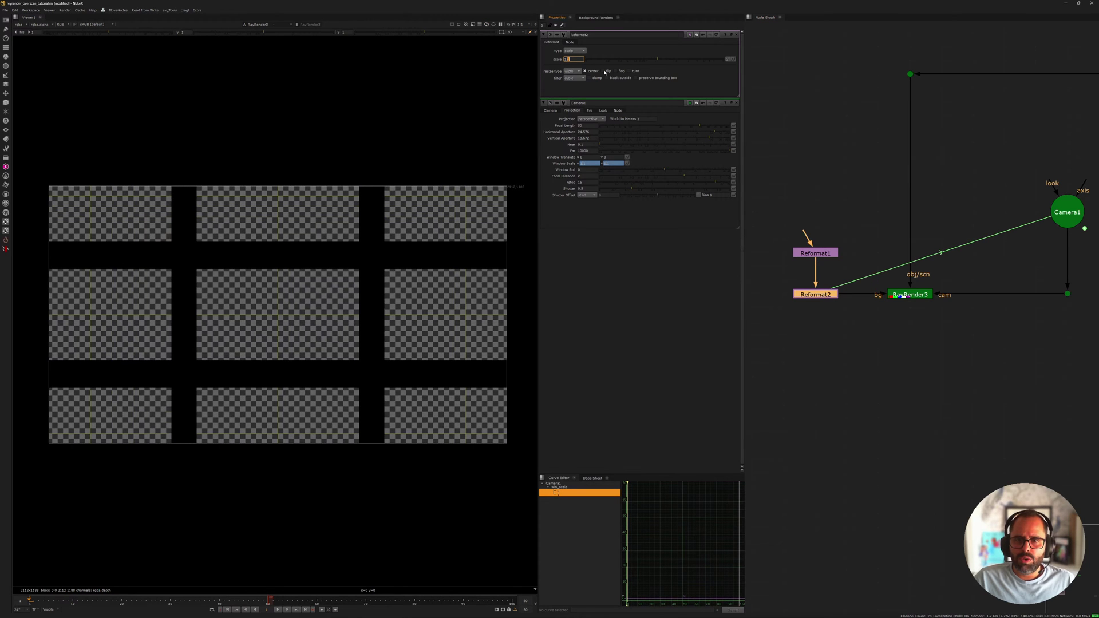
{"action": "key", "text": "Up"}
{"action": "key", "text": "Up"}
{"action": "key", "text": "Down"}
{"action": "key", "text": "Down"}
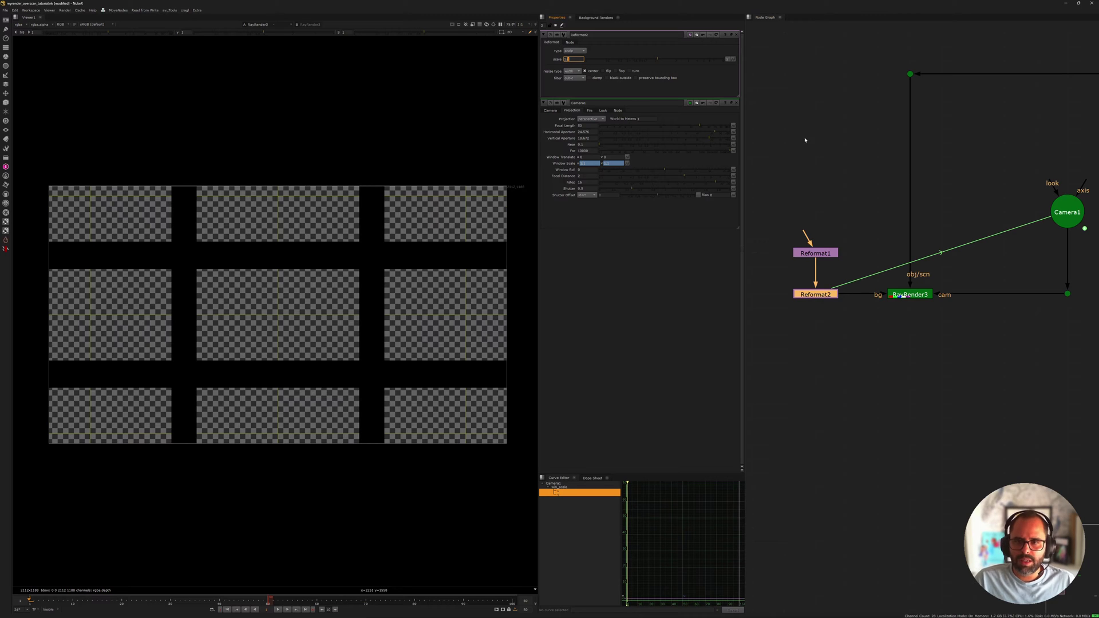
Add another Reformat node directly below RayRender3
{"action": "left_click", "coordinate": [914, 319]}
{"action": "middle_click_drag", "start_coordinate": [914, 319], "coordinate": [893, 260]}
{"action": "key", "text": "1"}
{"action": "middle_click_drag", "start_coordinate": [839, 221], "coordinate": [826, 242]}
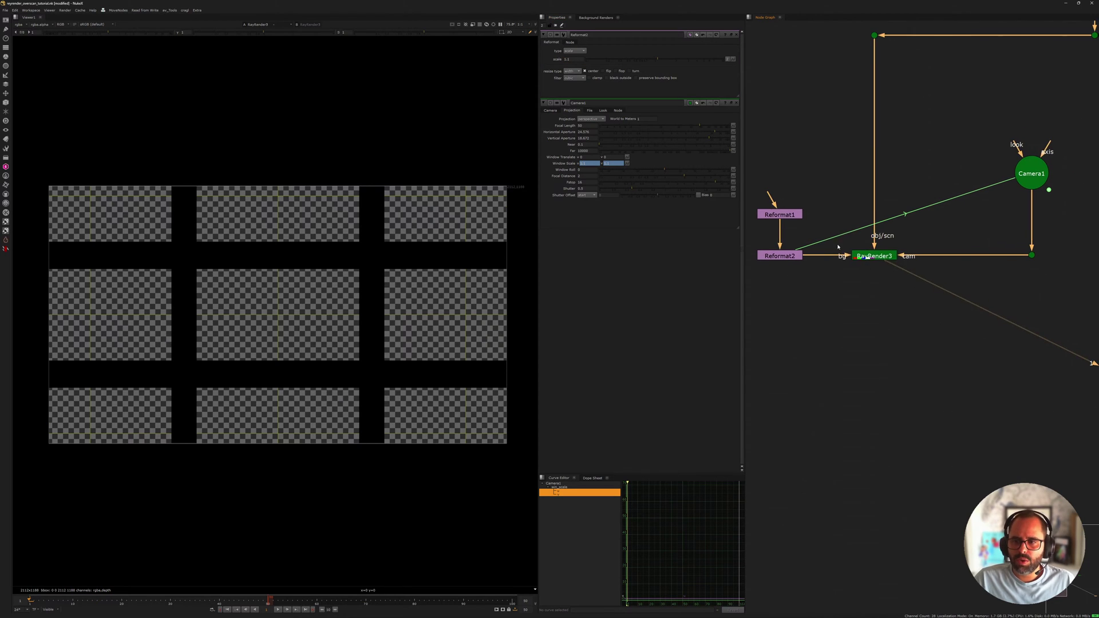
{"action": "left_click_drag", "start_coordinate": [825, 241], "coordinate": [933, 293]}
{"action": "key", "text": "Tab"}
{"action": "type", "text": "reformat"}
{"action": "key", "text": "Return"}
{"action": "left_click_drag", "start_coordinate": [888, 273], "coordinate": [876, 302]}
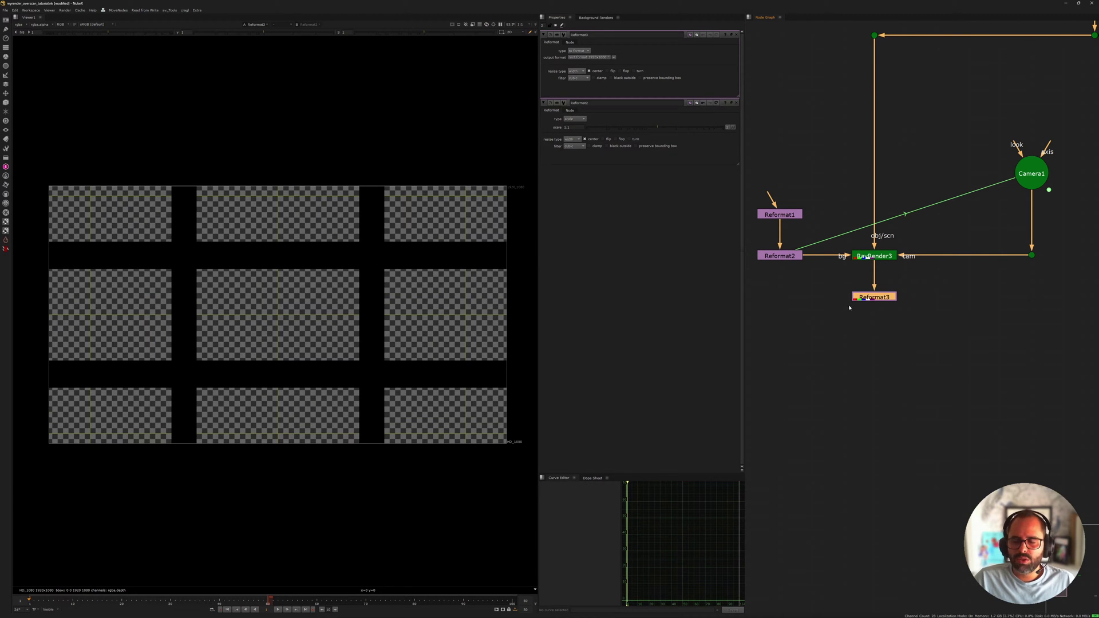
Set Reformat3's resize type to none
{"action": "left_click", "coordinate": [868, 280]}
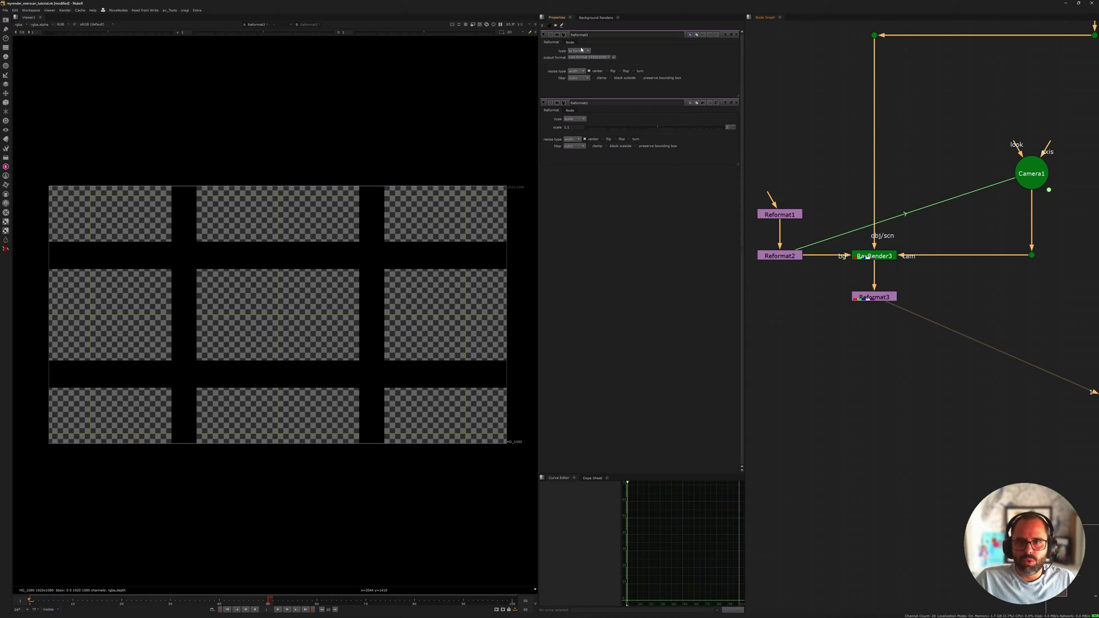
{"action": "left_click", "coordinate": [575, 71]}
{"action": "left_click", "coordinate": [580, 65]}
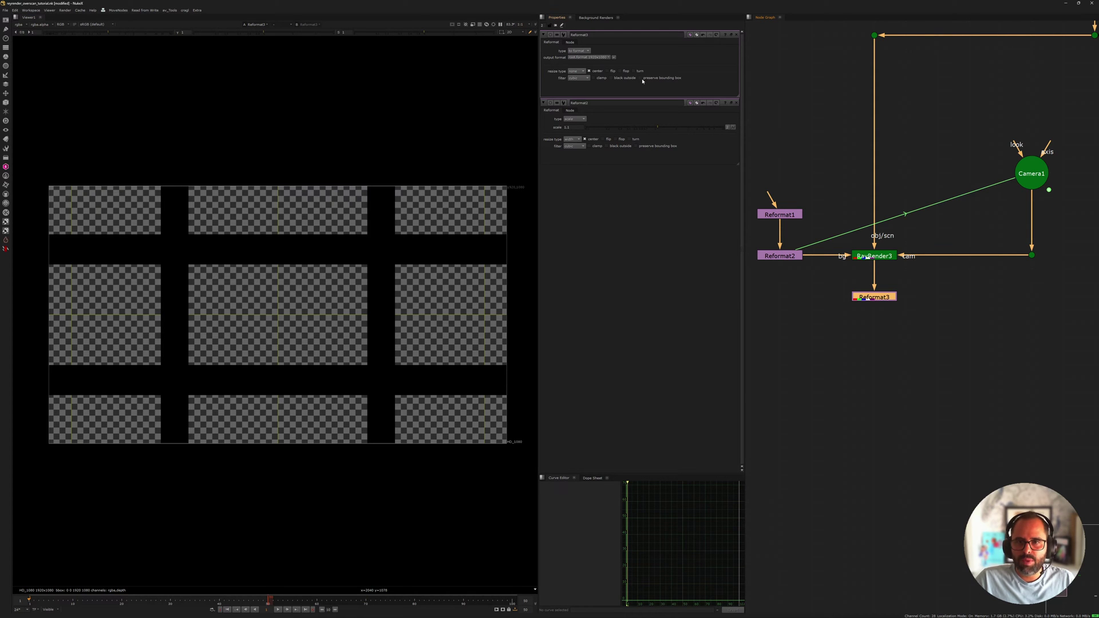
Enable preserving the bounding box on Reformat3
{"action": "left_click", "coordinate": [640, 78]}
{"action": "middle_click_drag", "start_coordinate": [861, 258], "coordinate": [896, 265]}
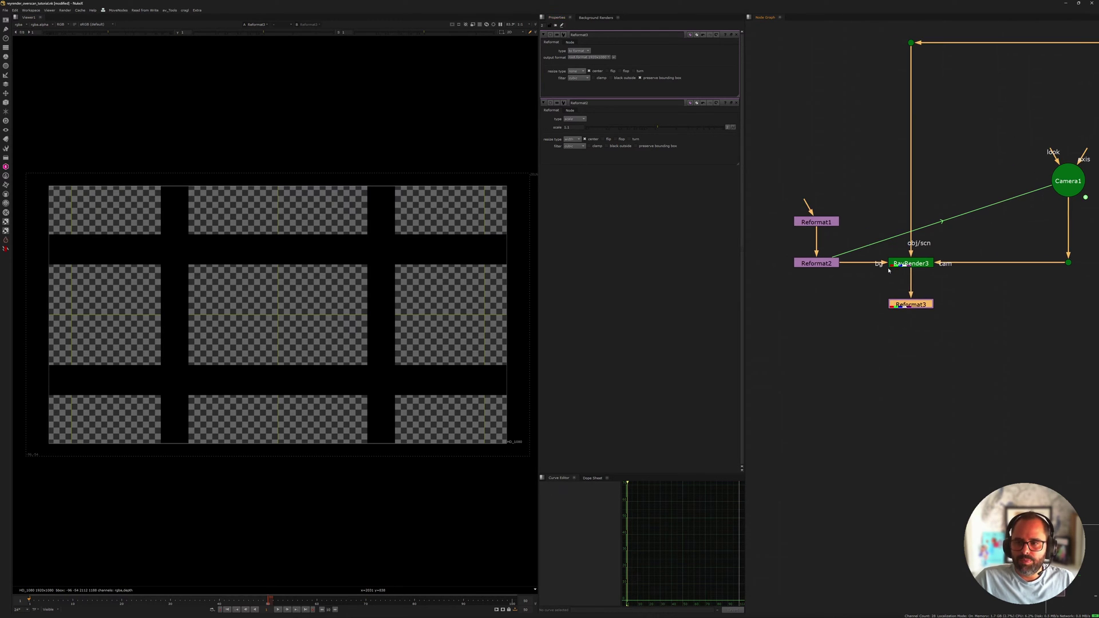
Paste a copy of the RayRender node beside Reformat3 and connect its camera input to Camera5 and its obj/scn input to the scene
{"action": "left_click_drag", "start_coordinate": [859, 232], "coordinate": [965, 293]}
{"action": "mouse_move", "coordinate": [941, 287]}
{"action": "middle_mouse_down"}
{"action": "mouse_move", "coordinate": [913, 282]}
{"action": "mouse_move", "coordinate": [929, 336]}
{"action": "mouse_move", "coordinate": [851, 340]}
{"action": "middle_mouse_up"}
{"action": "left_click", "coordinate": [930, 294]}
{"action": "key", "text": "ctrl+v"}
{"action": "scroll", "coordinate": [888, 332], "scroll_direction": "down", "scroll_amount": 1}
{"action": "left_click", "coordinate": [828, 333]}
{"action": "left_click_drag", "start_coordinate": [828, 333], "coordinate": [1030, 313]}
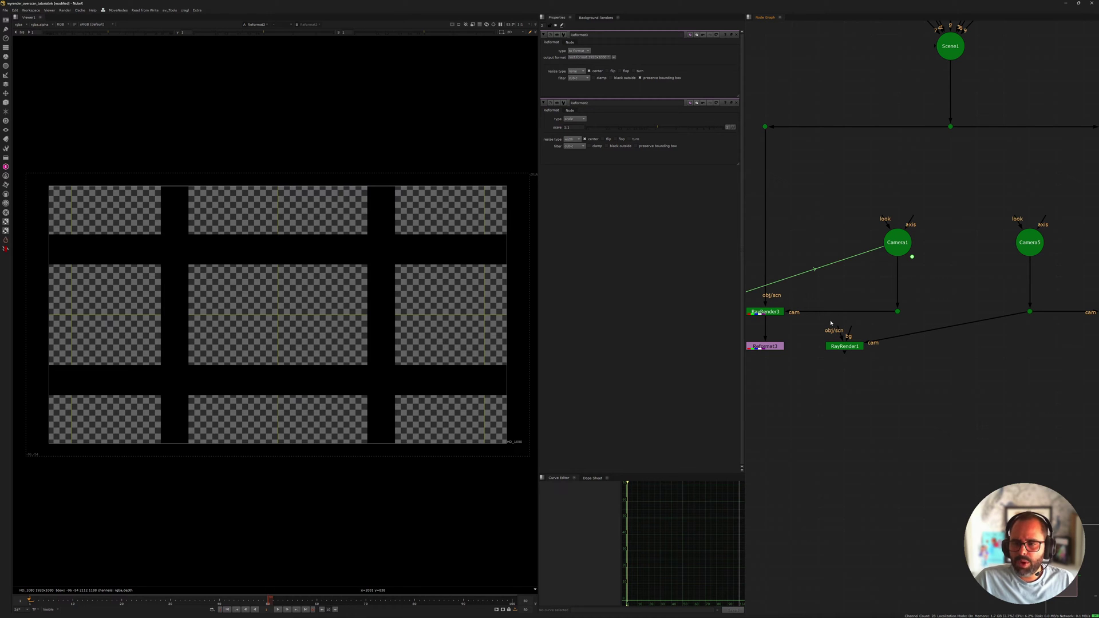
{"action": "left_click_drag", "start_coordinate": [837, 333], "coordinate": [766, 128]}
{"action": "middle_click_drag", "start_coordinate": [869, 317], "coordinate": [872, 282]}
{"action": "left_click_drag", "start_coordinate": [803, 287], "coordinate": [882, 339]}
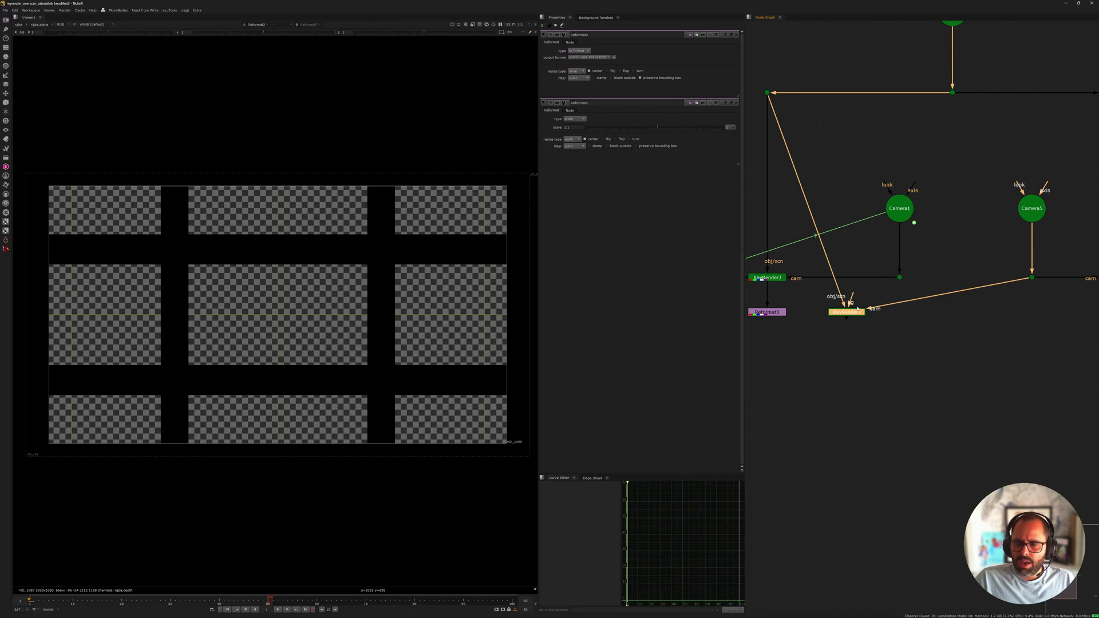
Compare the overscan of the scanline render, RayRender1 and Reformat3 in the viewer
{"action": "middle_click_drag", "start_coordinate": [860, 310], "coordinate": [892, 318]}
{"action": "left_click_drag", "start_coordinate": [834, 309], "coordinate": [939, 368]}
{"action": "middle_click_drag", "start_coordinate": [1065, 315], "coordinate": [834, 311]}
{"action": "left_click_drag", "start_coordinate": [900, 267], "coordinate": [986, 329]}
{"action": "key", "text": "1"}
{"action": "middle_click_drag", "start_coordinate": [832, 314], "coordinate": [992, 306]}
{"action": "left_click", "coordinate": [812, 311]}
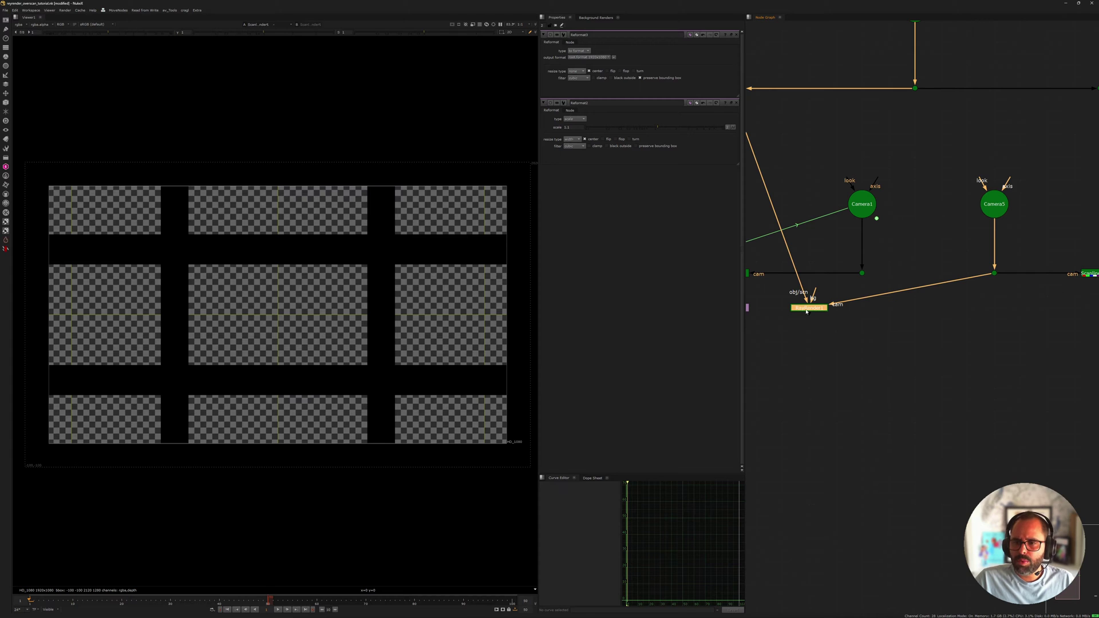
{"action": "key", "text": "2"}
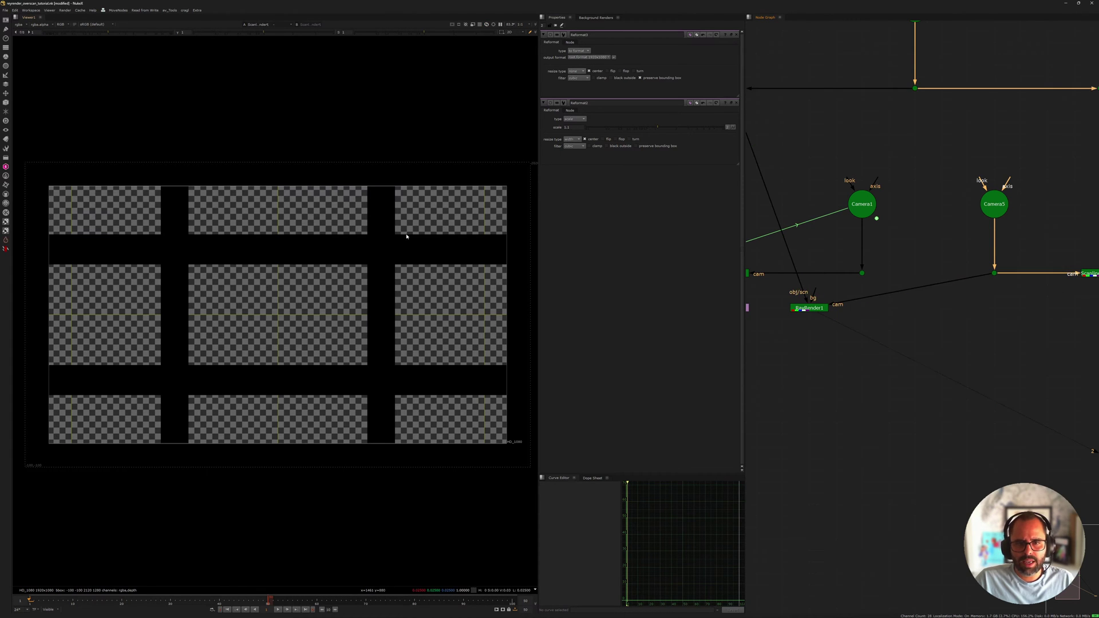
{"action": "key", "text": "2"}
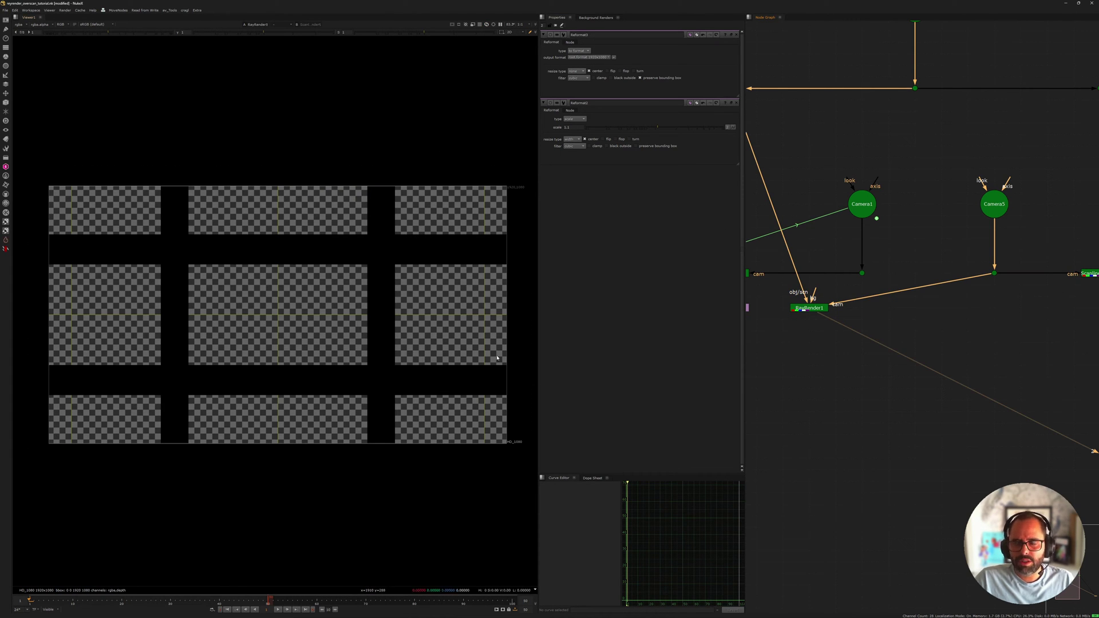
{"action": "middle_click_drag", "start_coordinate": [851, 338], "coordinate": [928, 331]}
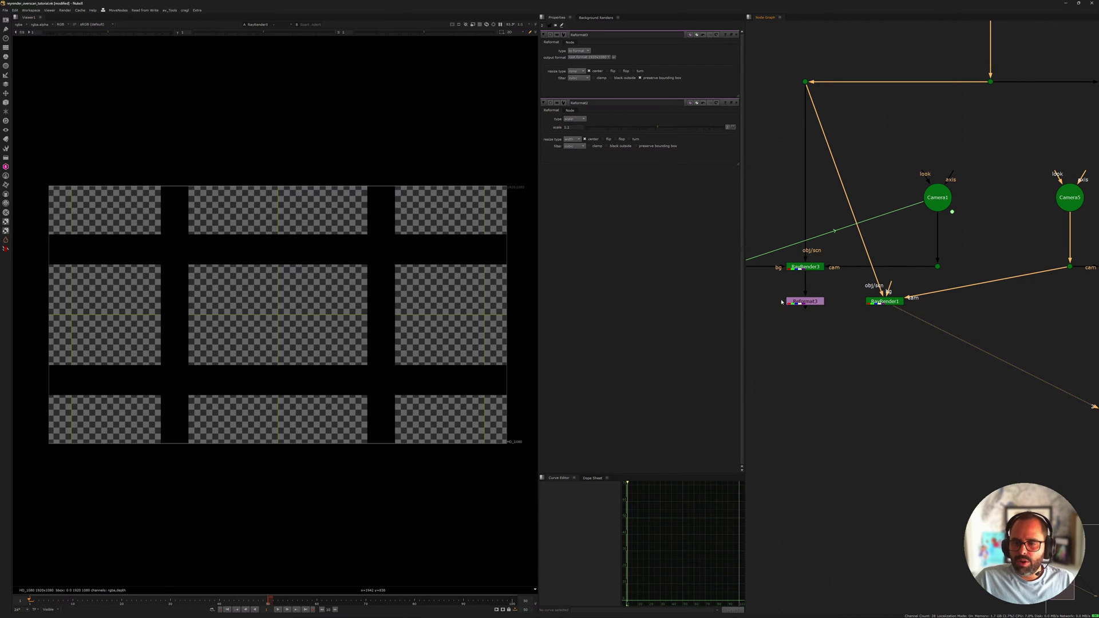
{"action": "middle_click_drag", "start_coordinate": [793, 230], "coordinate": [889, 251]}
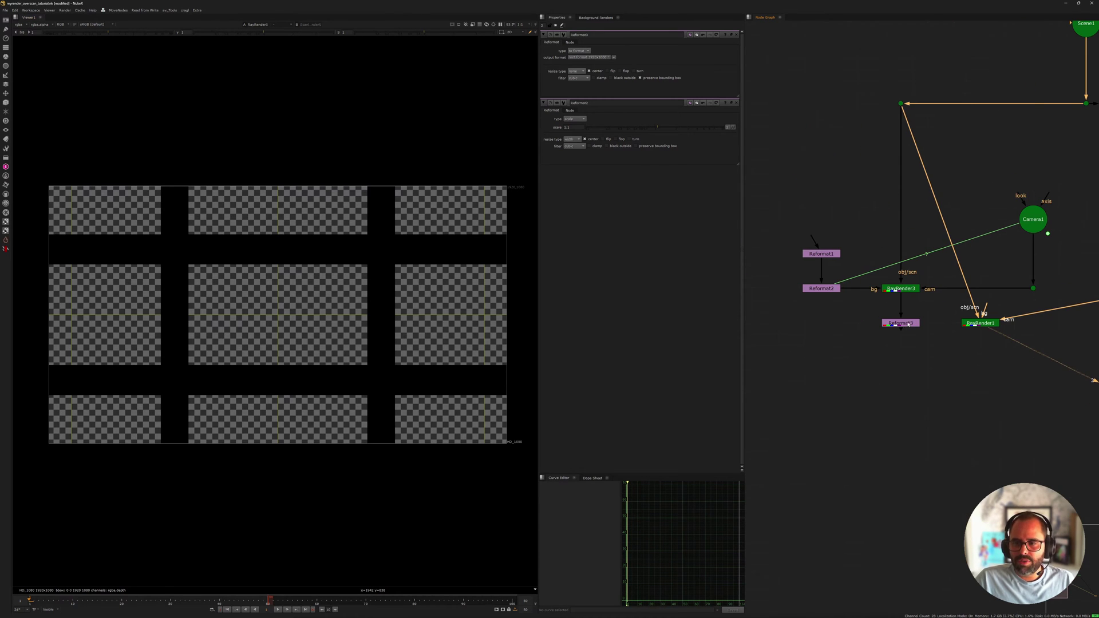
{"action": "key", "text": "1"}
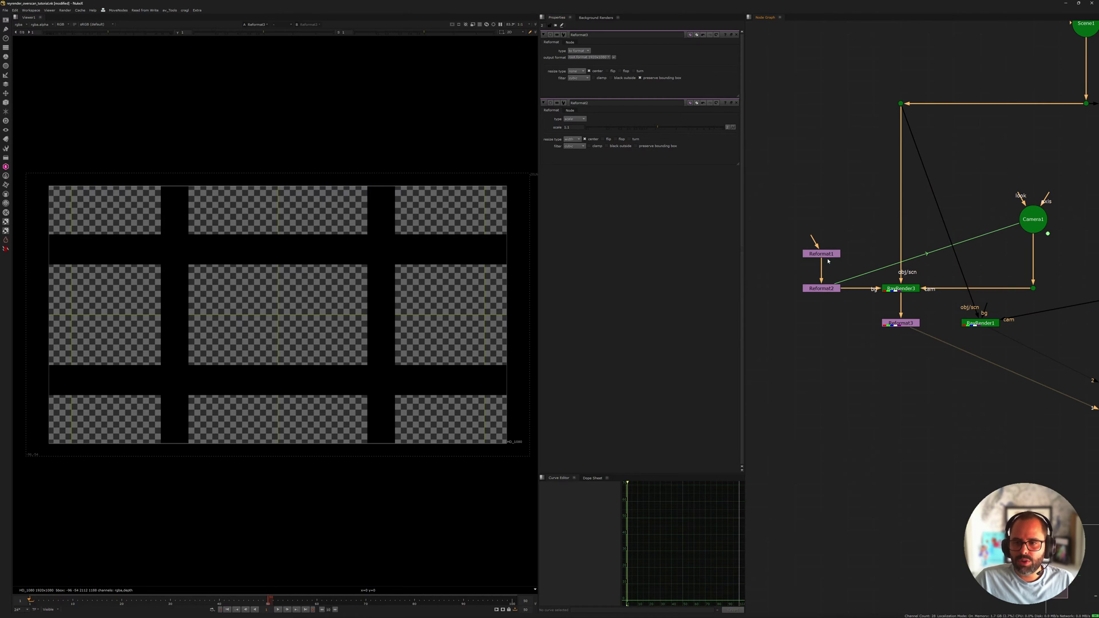
Clear the open node properties, reopen Reformat2 and set its scale to 1.2
{"action": "left_click", "coordinate": [836, 289]}
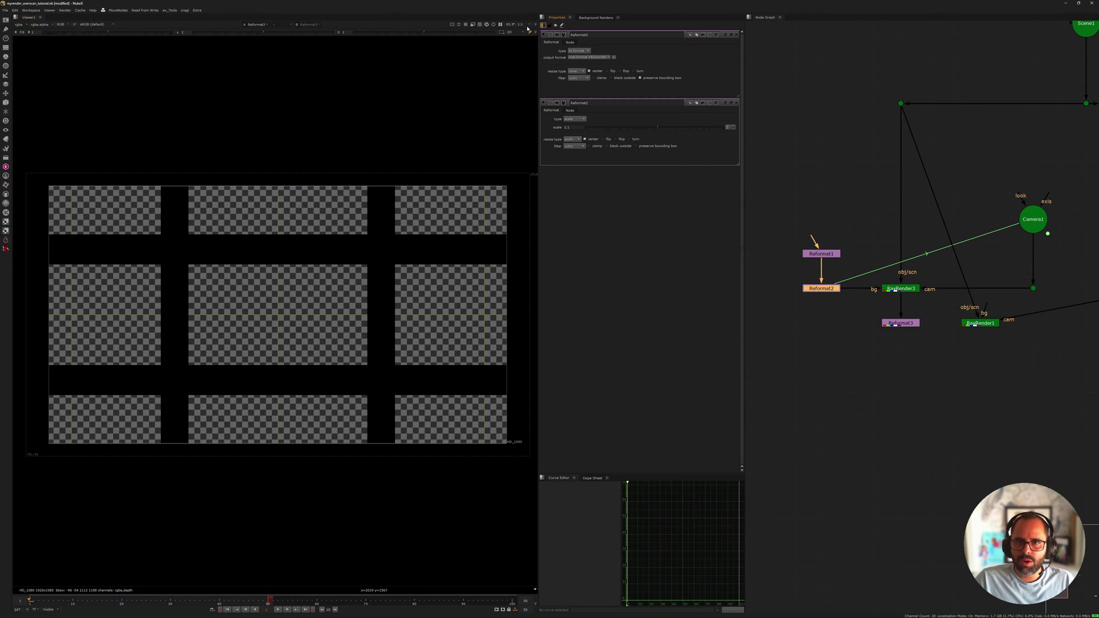
{"action": "key", "text": "Return"}
{"action": "double_click", "coordinate": [821, 290]}
{"action": "left_click", "coordinate": [568, 59]}
{"action": "key", "text": "Up"}
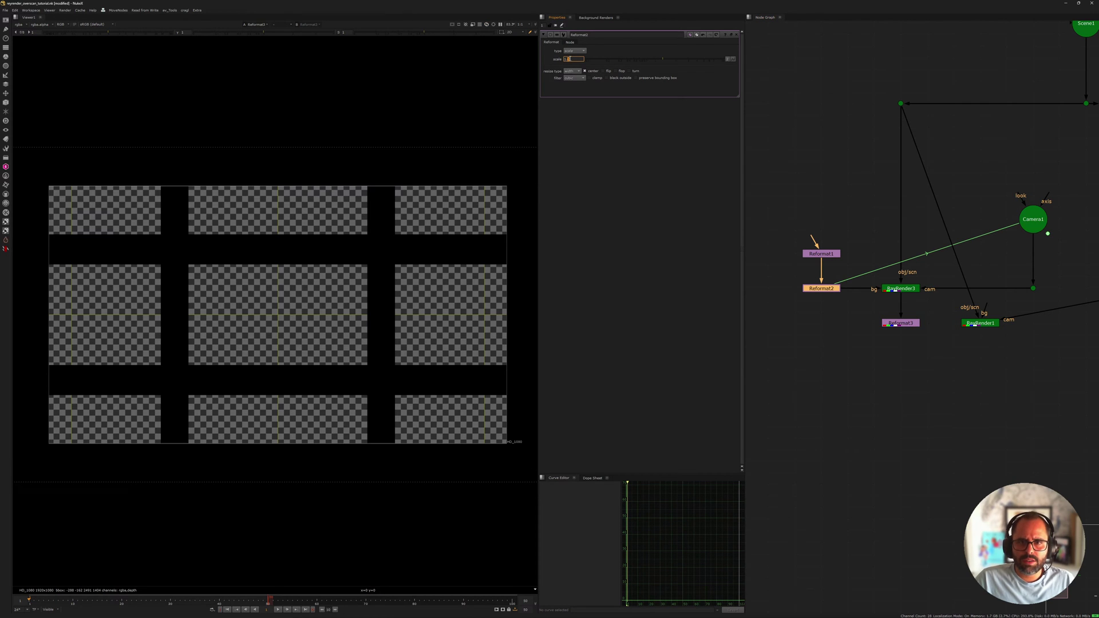
{"action": "key", "text": "Up"}
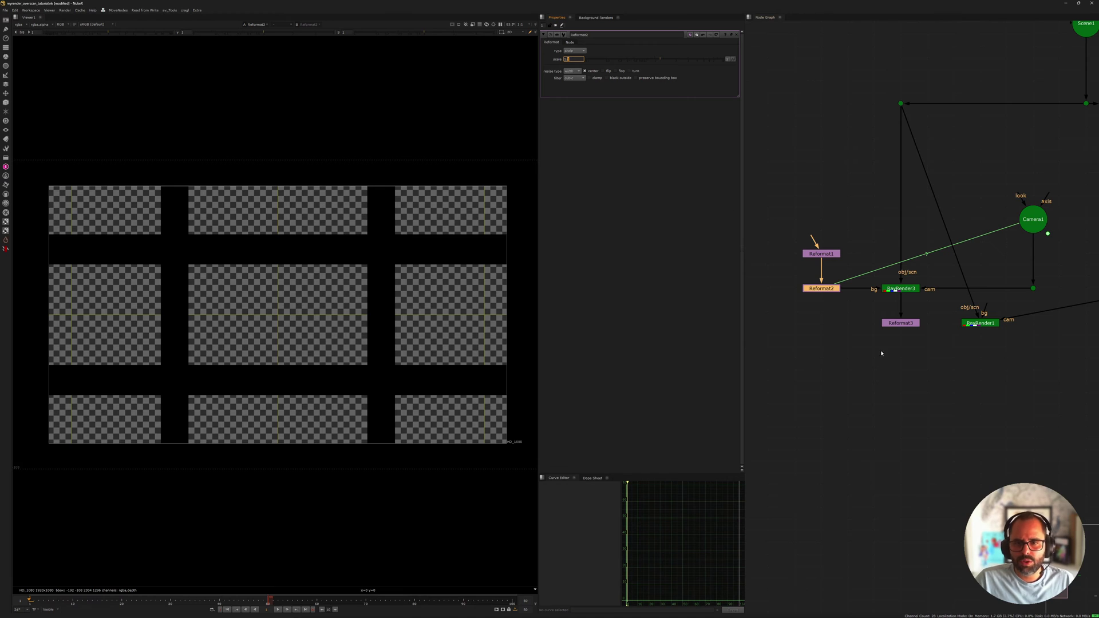
Test the overscan by shifting the image down with a temporary Transform after Reformat3, undo the shift and remove the node
{"action": "middle_click_drag", "start_coordinate": [886, 357], "coordinate": [861, 323]}
{"action": "left_click", "coordinate": [875, 290]}
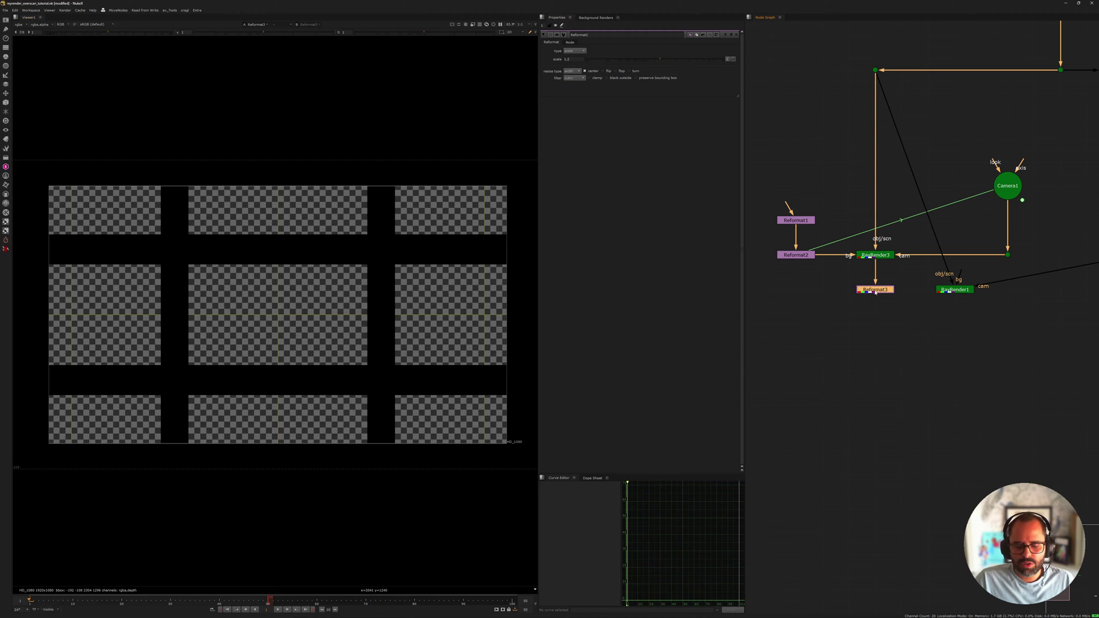
{"action": "key", "text": "t"}
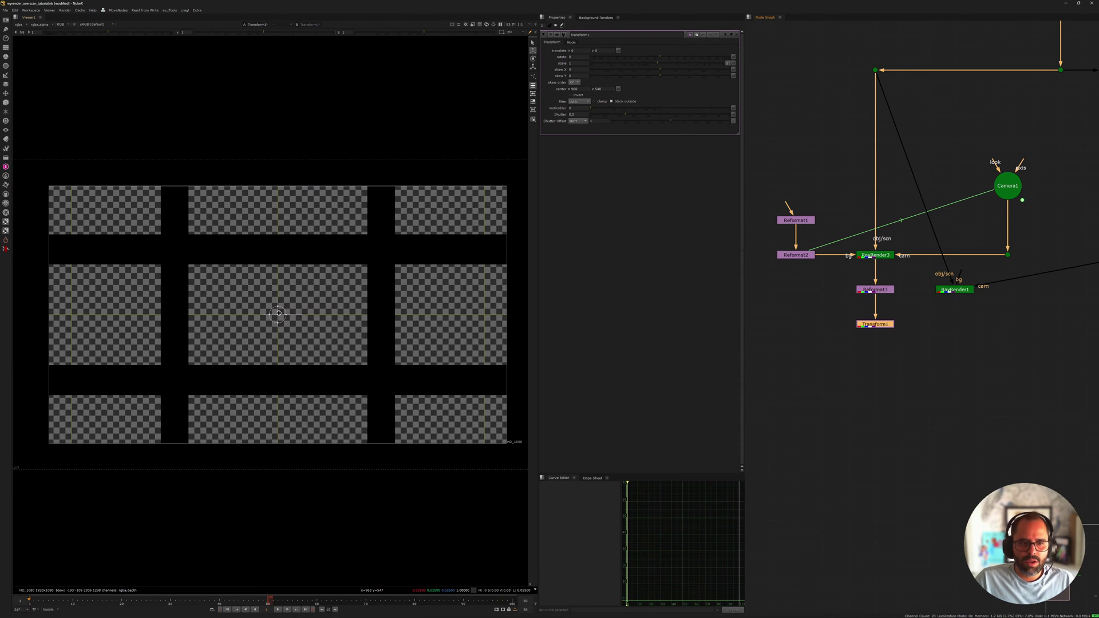
{"action": "left_click_drag", "start_coordinate": [278, 315], "coordinate": [277, 335]}
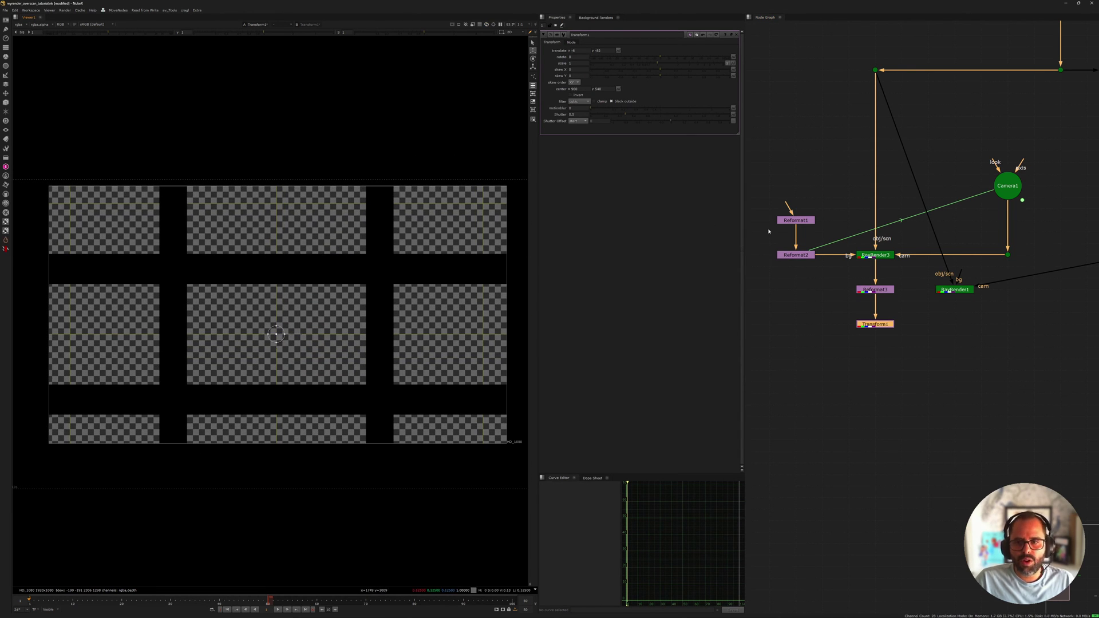
{"action": "key", "text": "ctrl+z"}
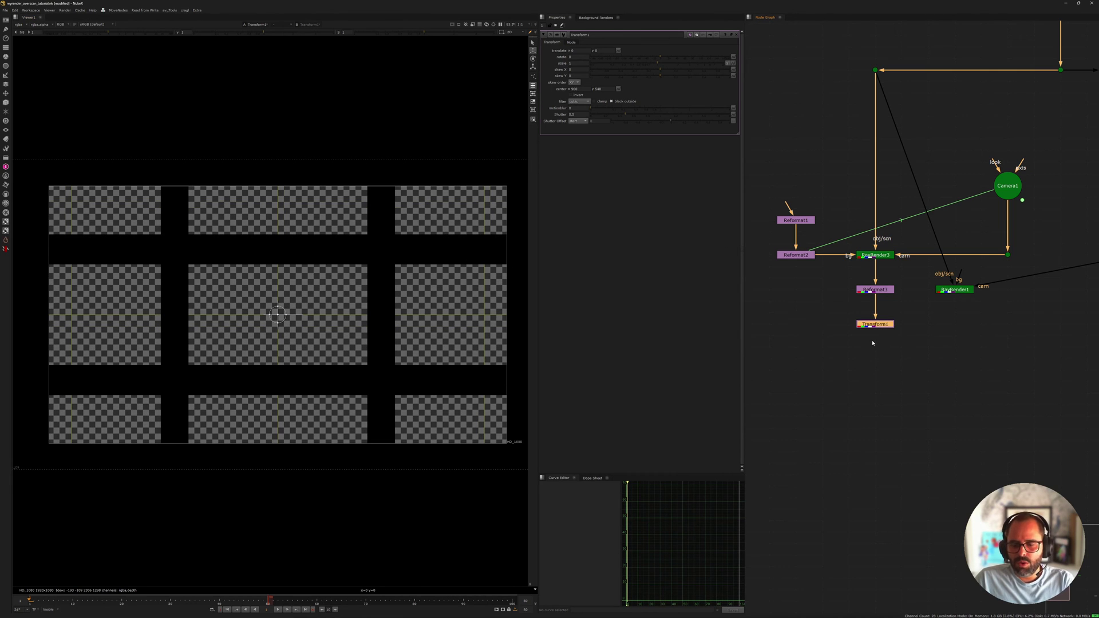
{"action": "key", "text": "Delete"}
Delete the copied RayRender1 node from the node graph
{"action": "scroll", "coordinate": [913, 319], "scroll_direction": "down", "scroll_amount": 2}
{"action": "left_click", "coordinate": [916, 316]}
{"action": "middle_click_drag", "start_coordinate": [951, 328], "coordinate": [897, 317]}
{"action": "key", "text": "Delete"}
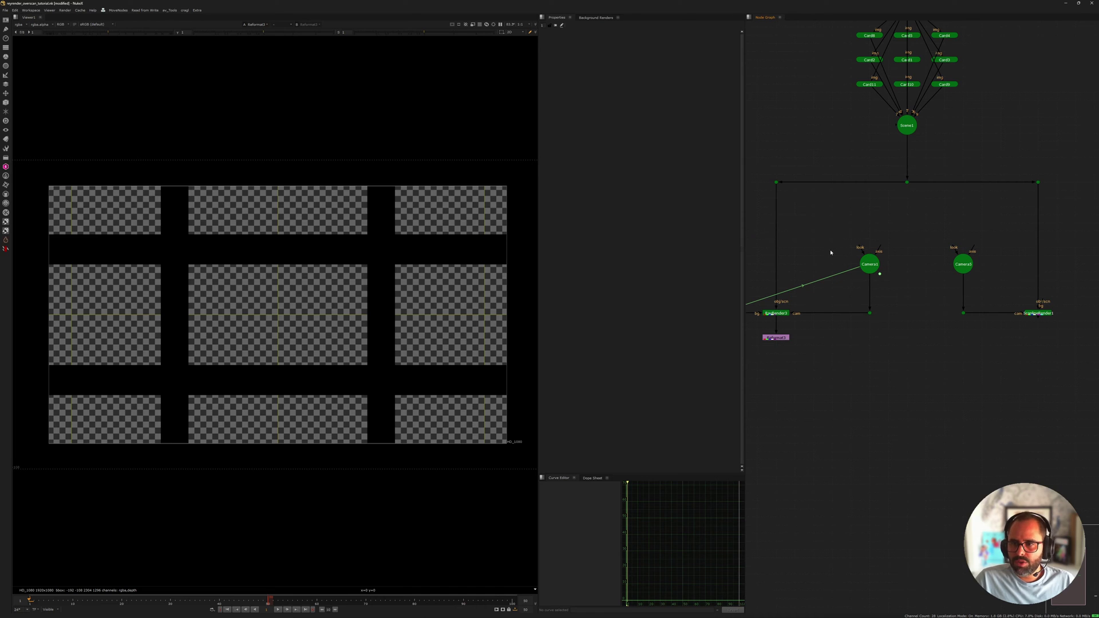
{"action": "middle_click_drag", "start_coordinate": [802, 270], "coordinate": [861, 295]}
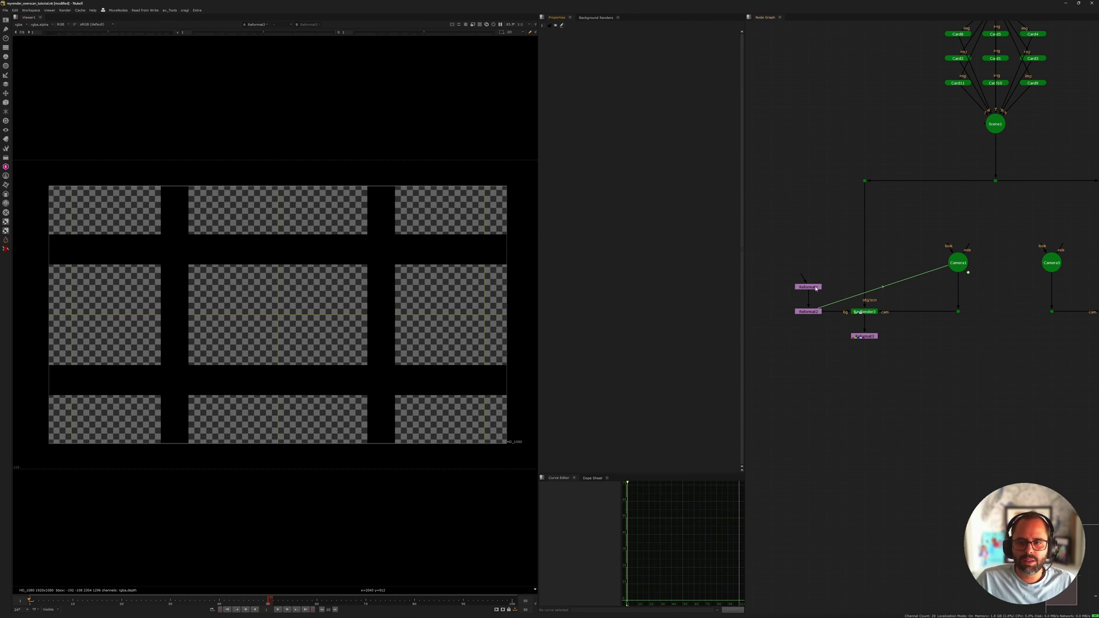
{"action": "middle_click_drag", "start_coordinate": [816, 290], "coordinate": [813, 277]}
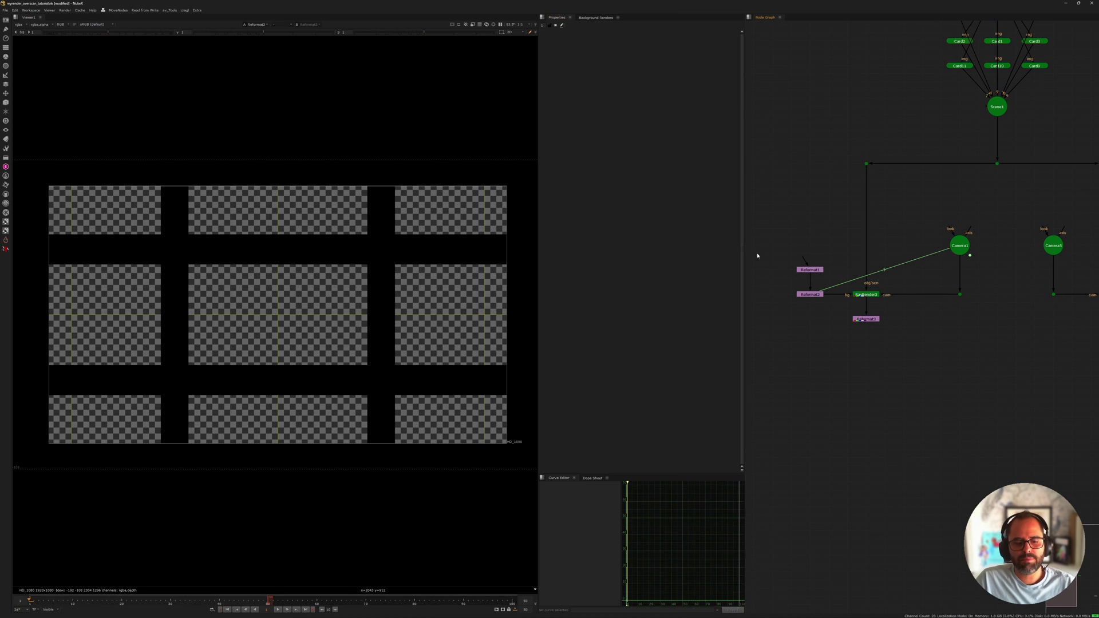